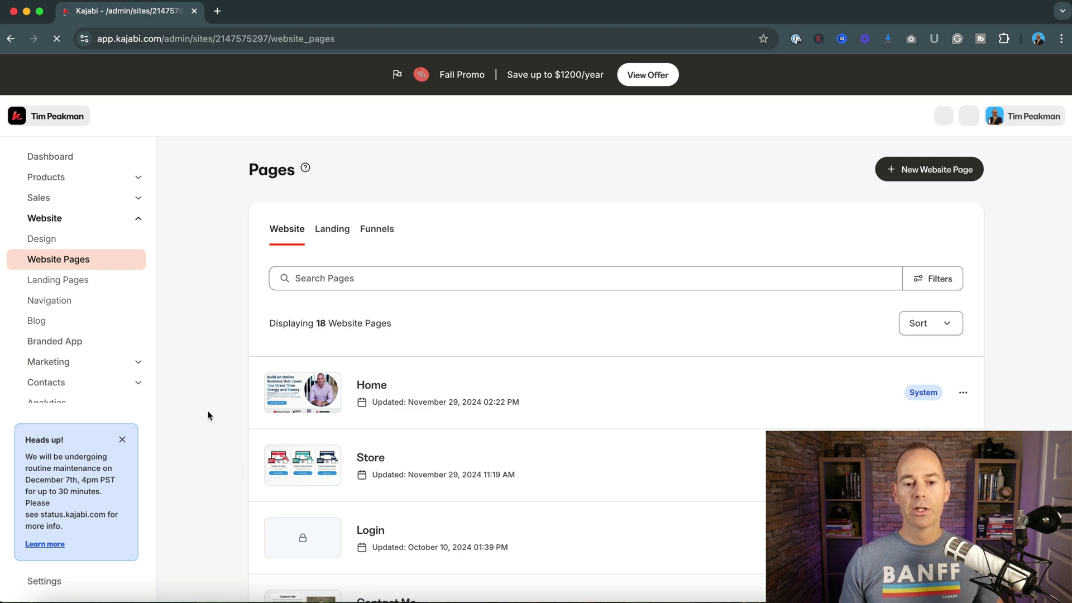
Step: Look through the site's list of website pages, from Home down to the blog pages
scroll(208, 416, down, 9)
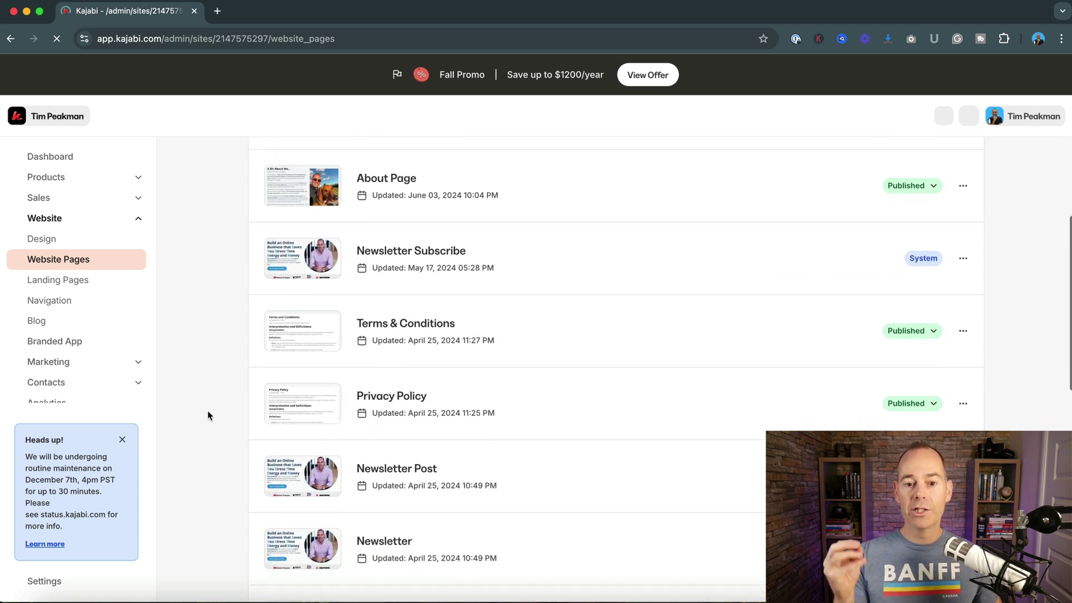
scroll(208, 415, up, 9)
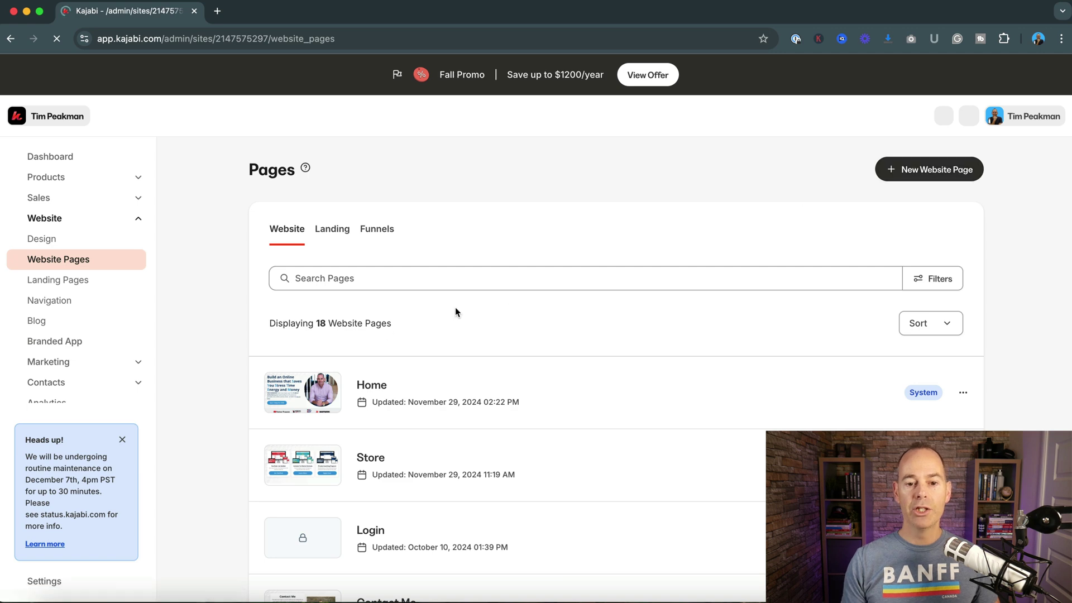
scroll(204, 478, down, 9)
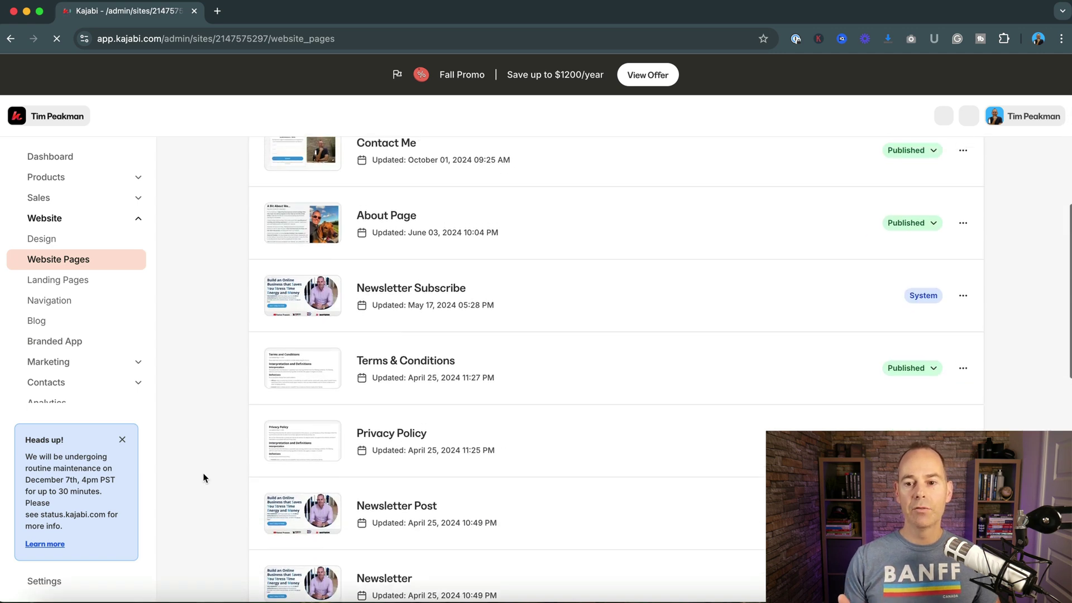
scroll(204, 478, down, 3)
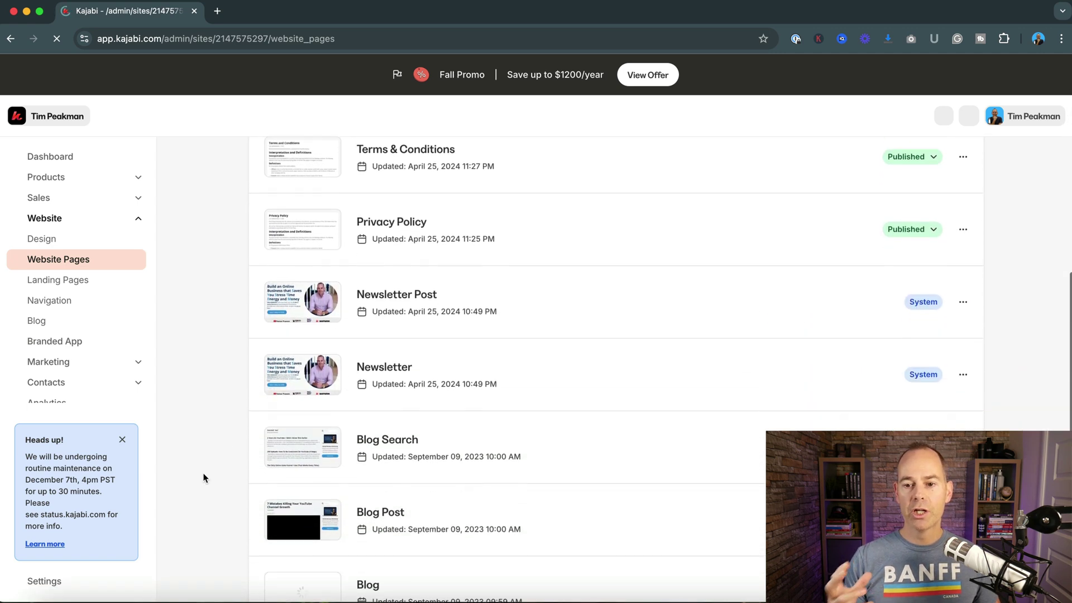
scroll(216, 412, up, 12)
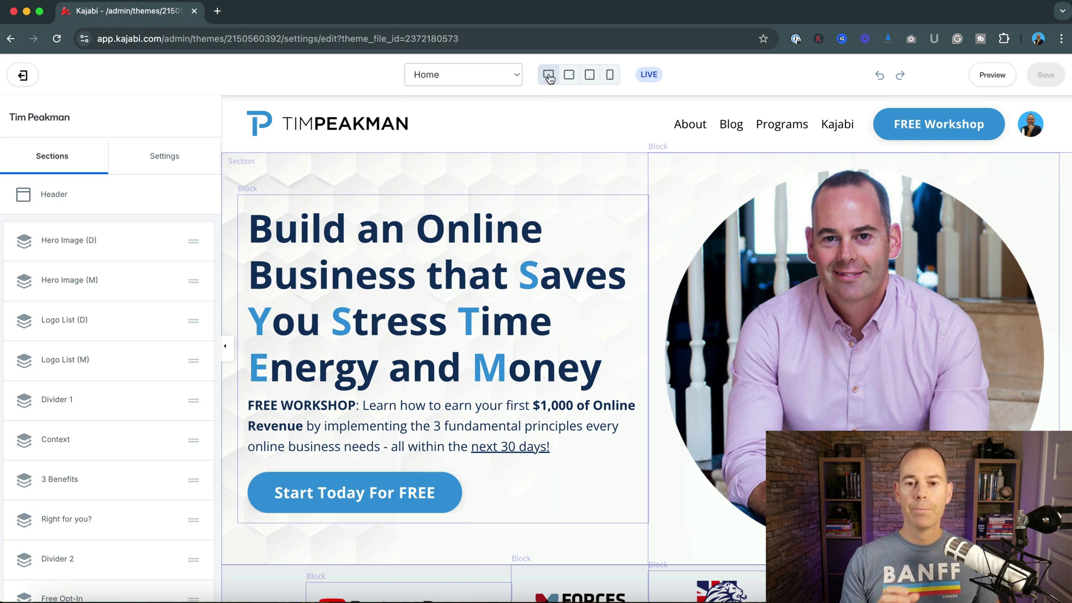
Step: Preview the Home page in a separate tab, then return to the editor and examine the hero content in the phone layout
click(985, 78)
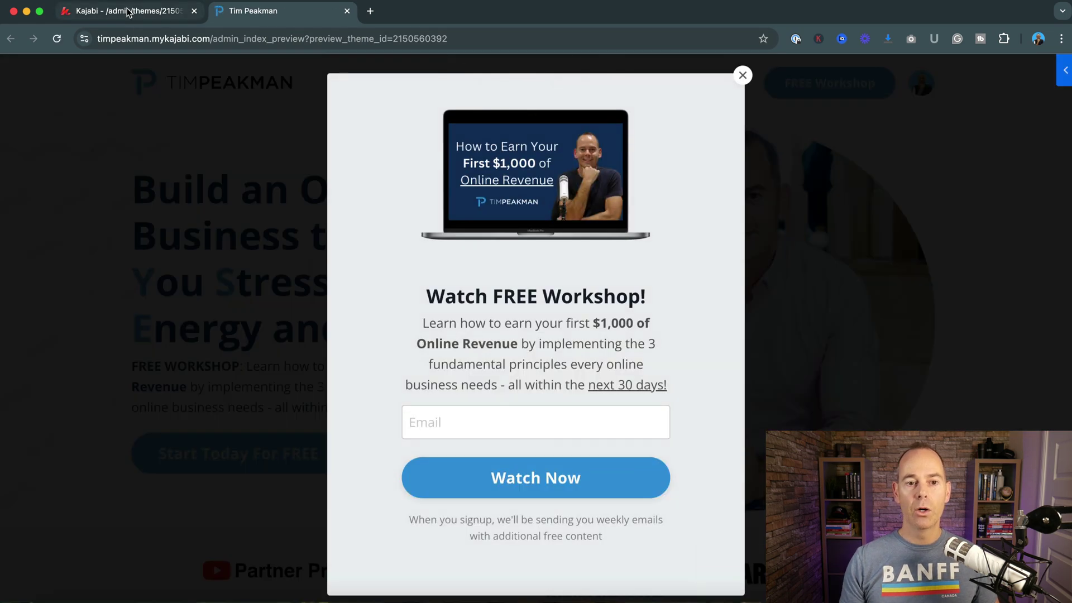
click(132, 11)
click(610, 75)
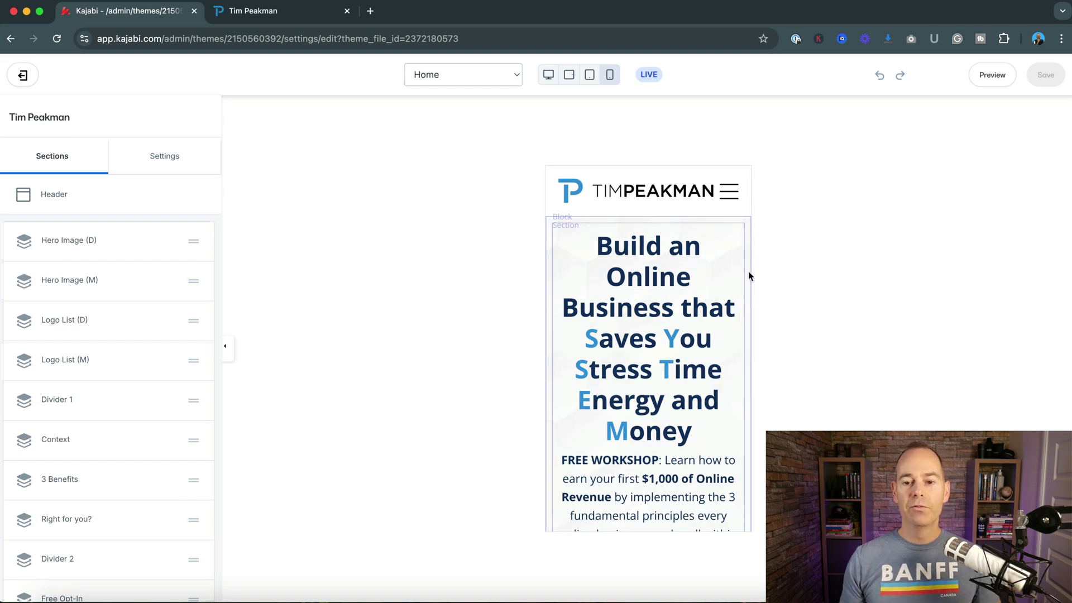
scroll(749, 270, down, 2)
scroll(748, 270, up, 2)
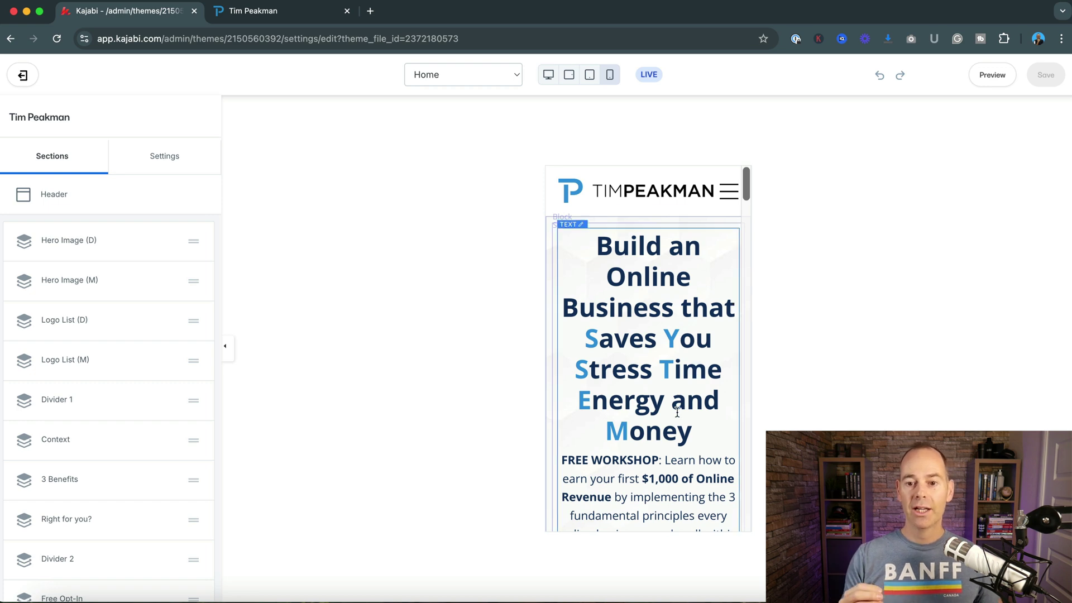
scroll(686, 423, down, 2)
scroll(686, 423, down, 3)
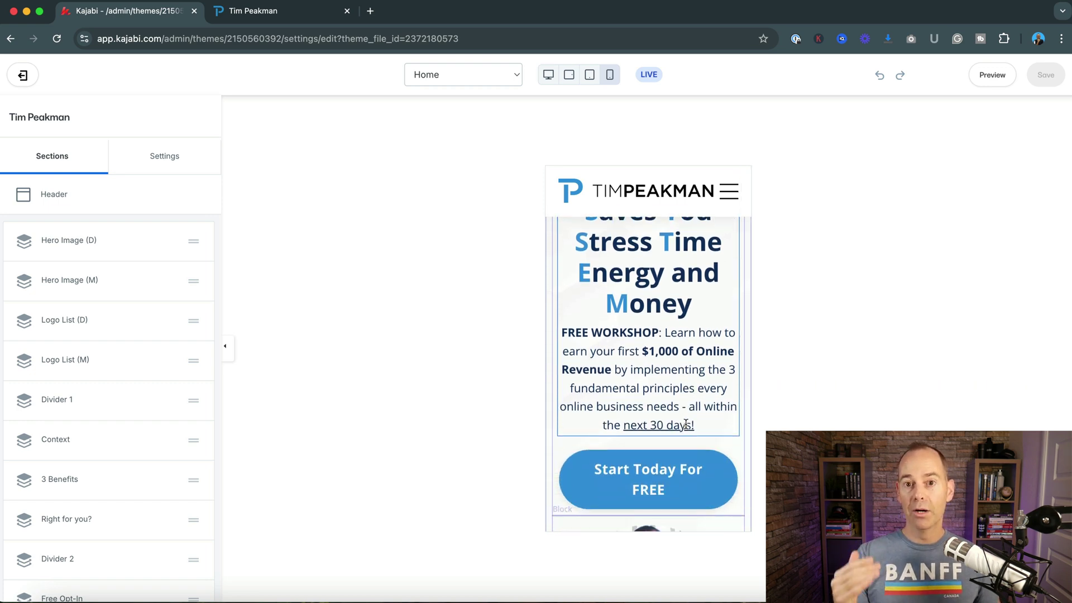
scroll(685, 423, up, 2)
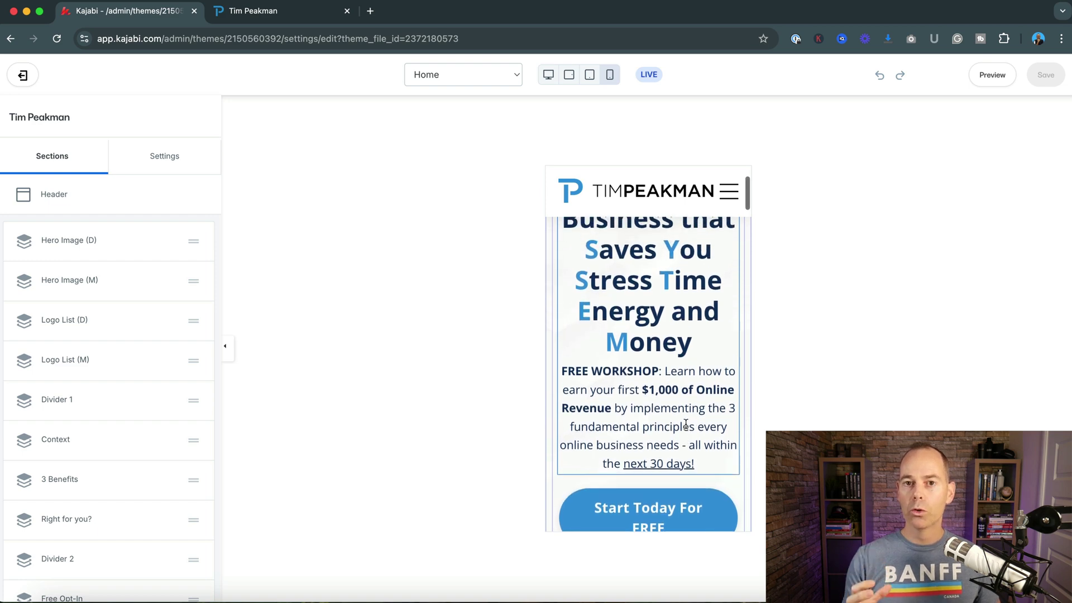
scroll(686, 423, up, 3)
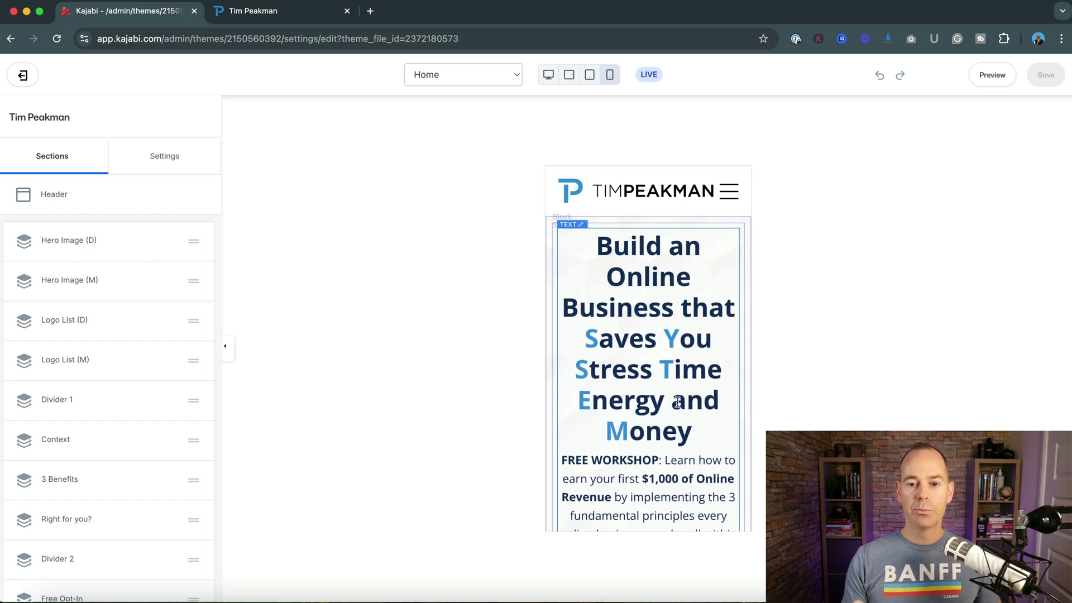
scroll(677, 403, down, 4)
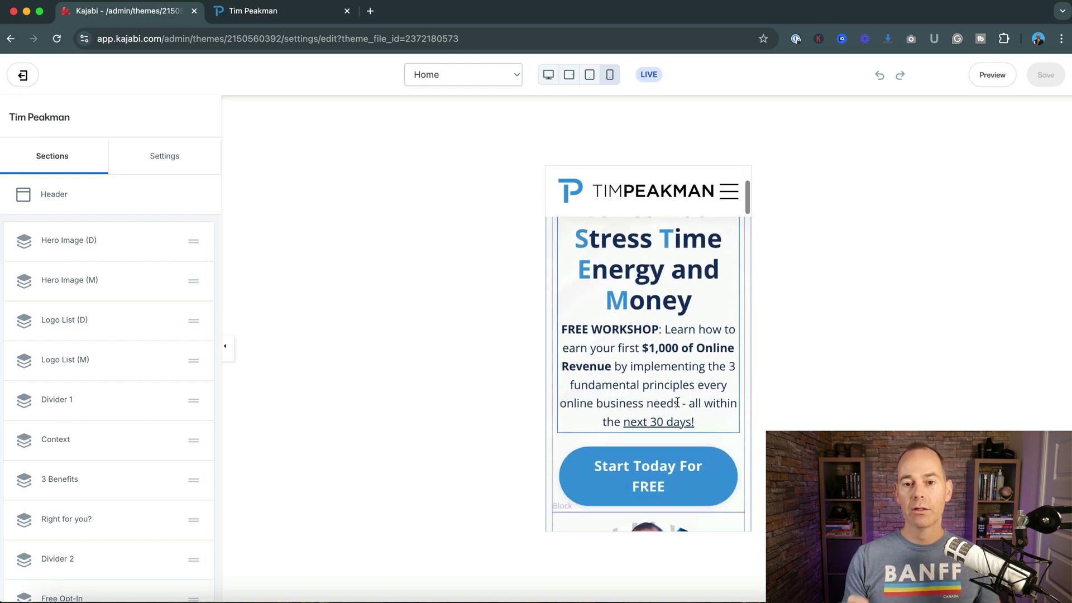
Step: Switch the canvas to desktop size and check the Hide Section options in the Hero Image (D) section's mobile and desktop layouts
click(550, 79)
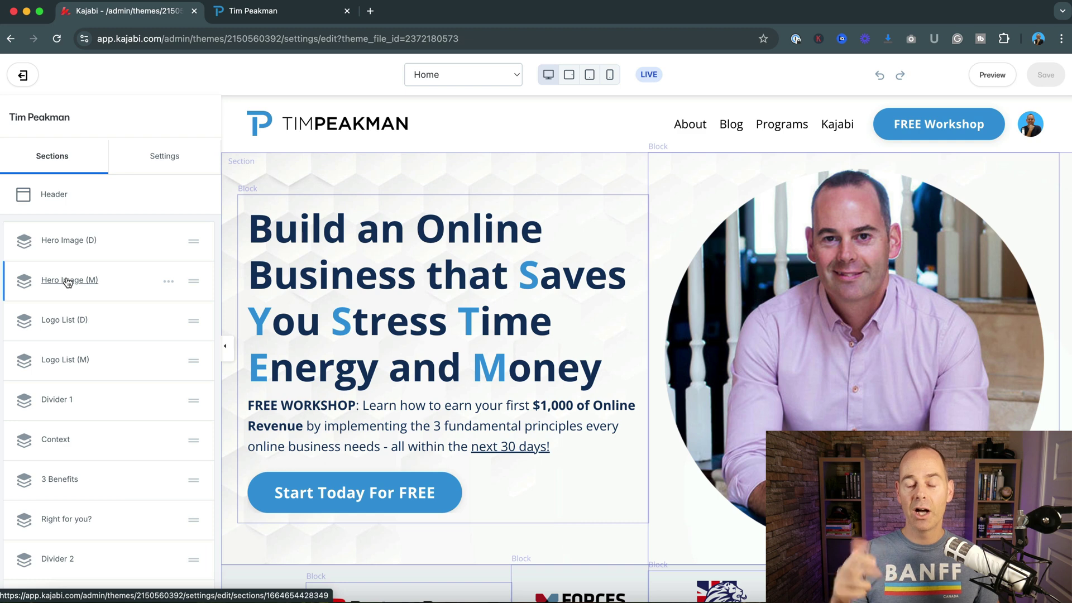
click(64, 240)
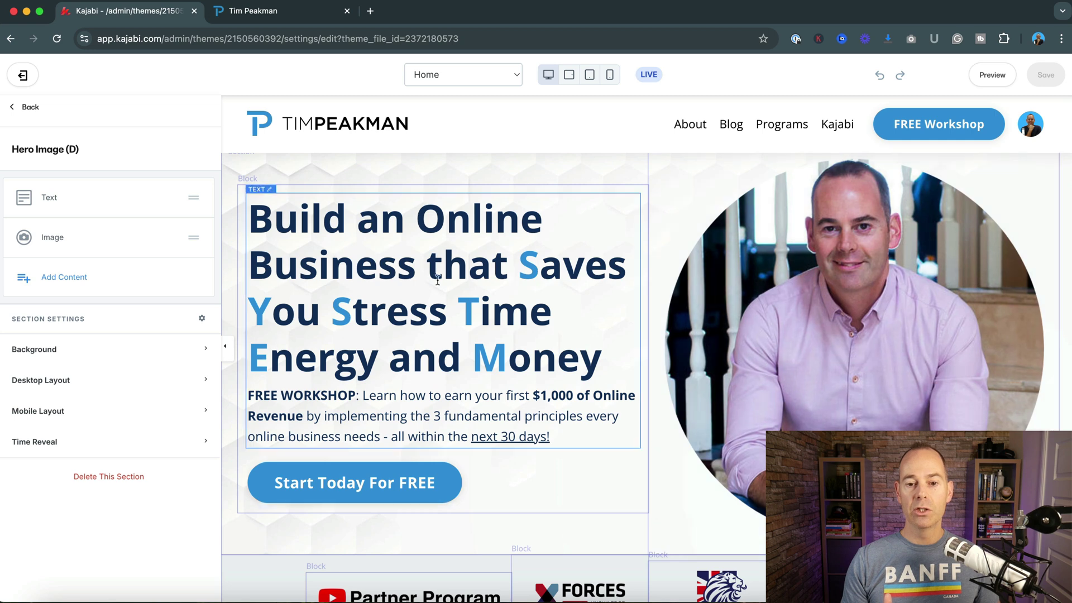
click(97, 407)
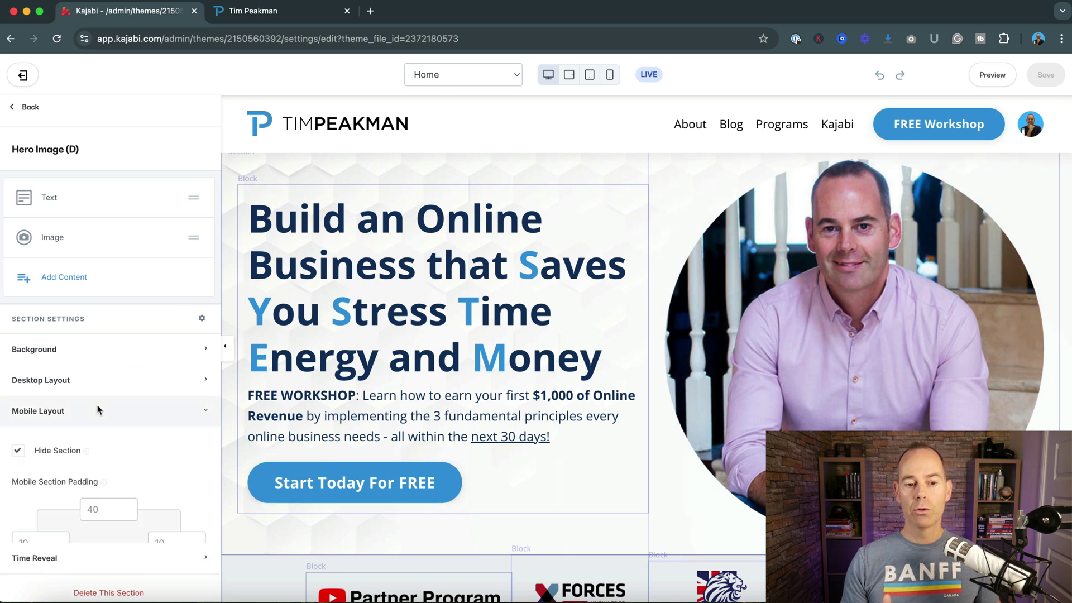
scroll(97, 405, down, 2)
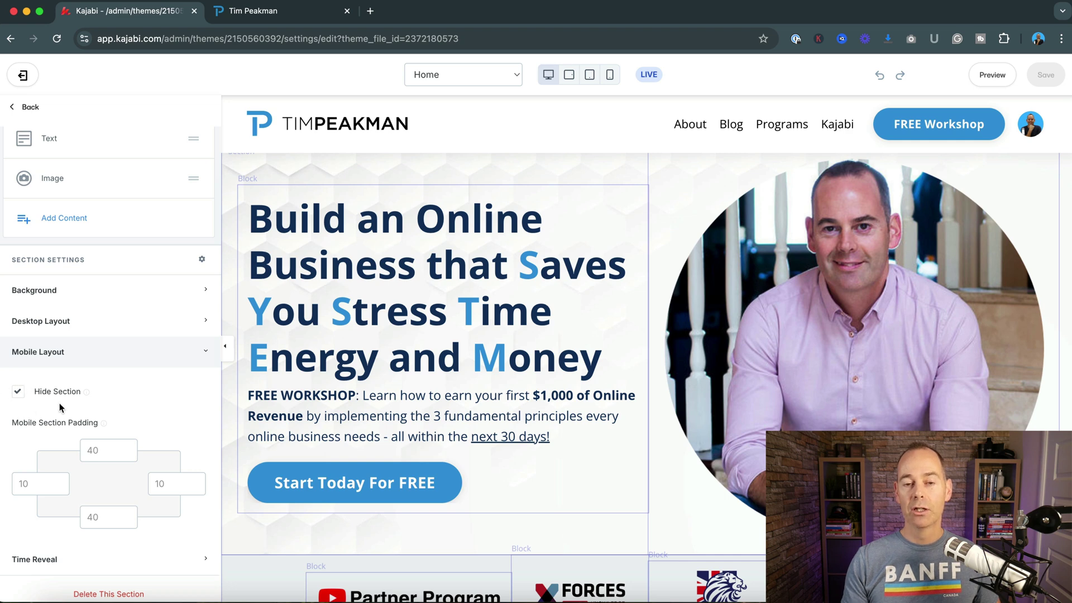
click(66, 322)
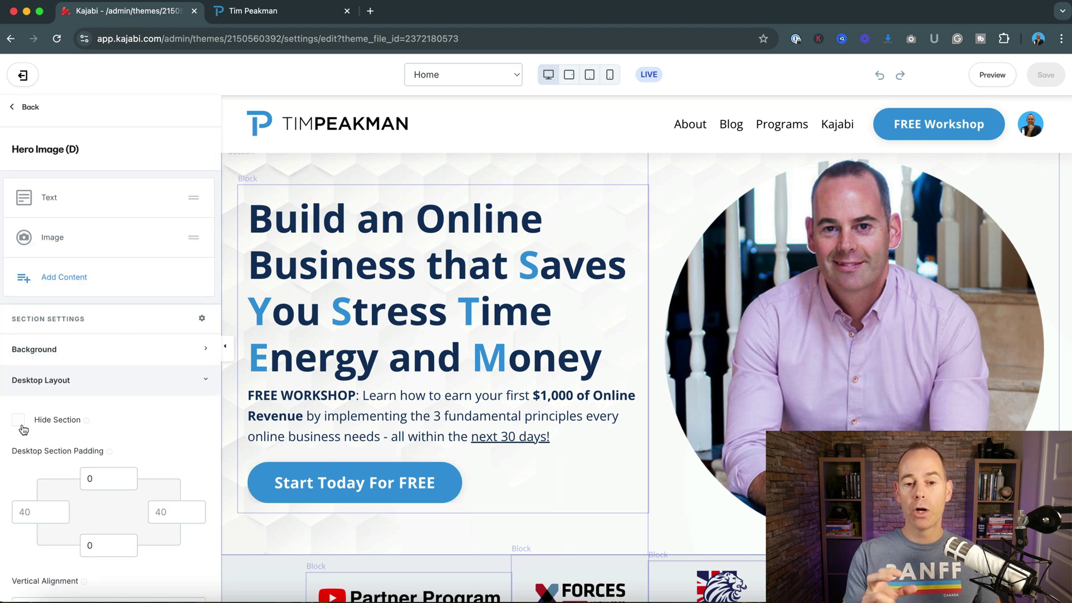
click(30, 107)
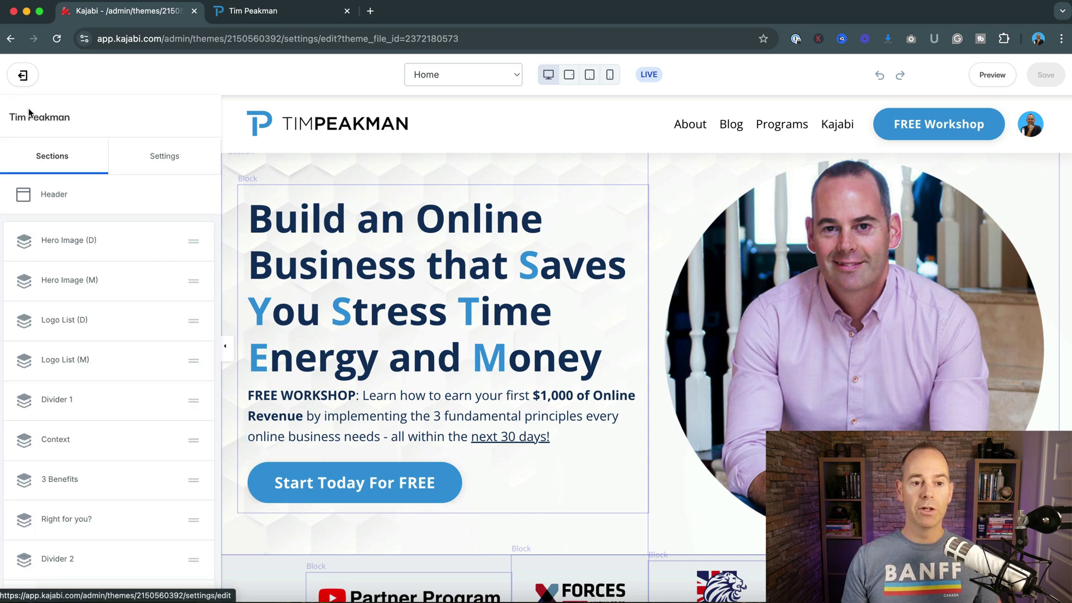
Step: Open the Hero Image (M) section and view the hero at phone size
click(71, 286)
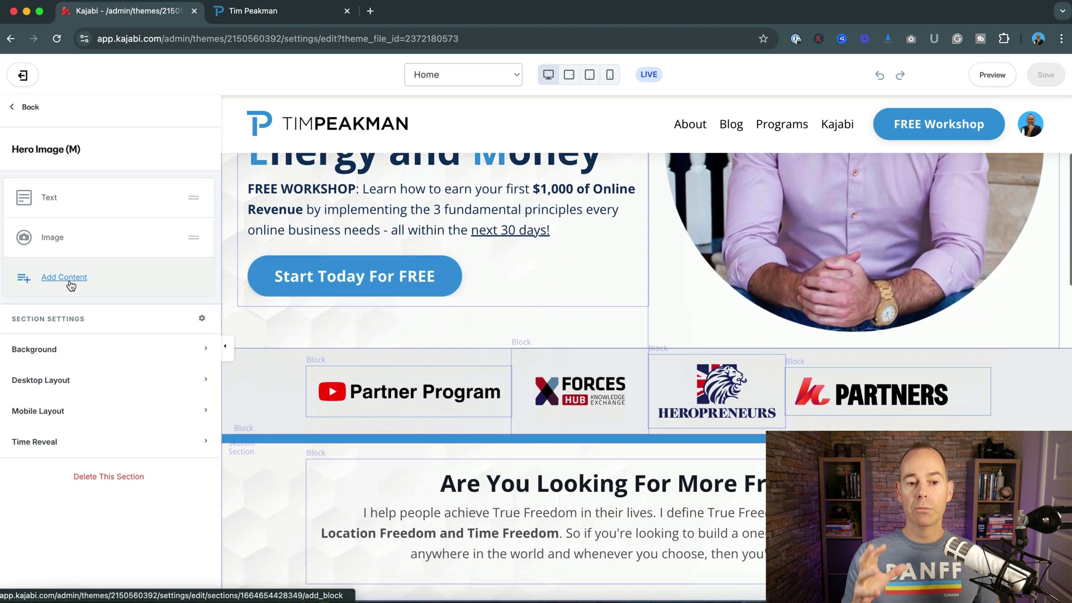
scroll(296, 324, up, 4)
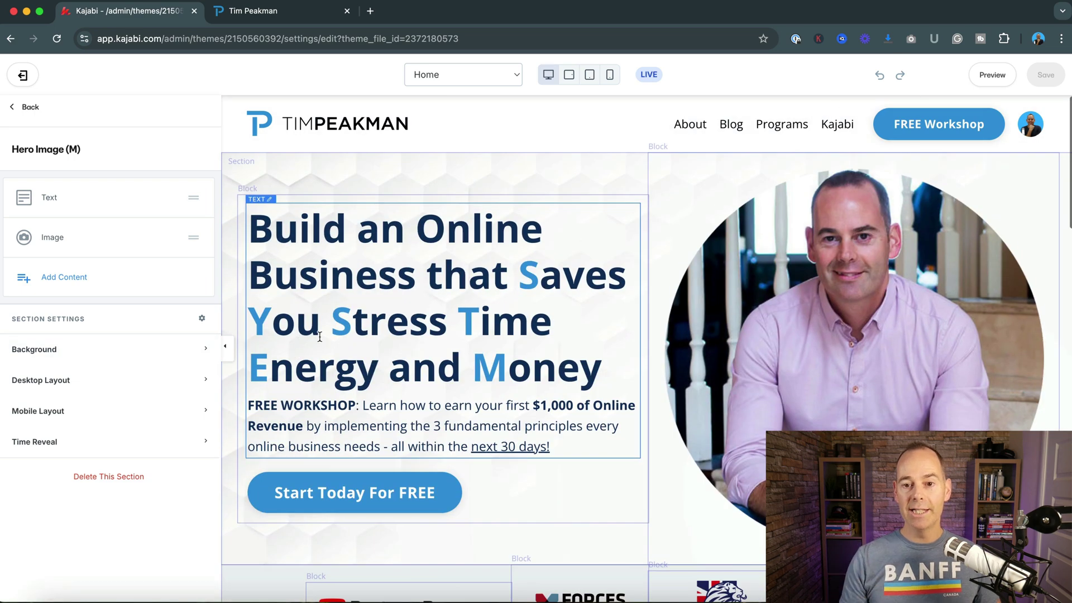
click(610, 76)
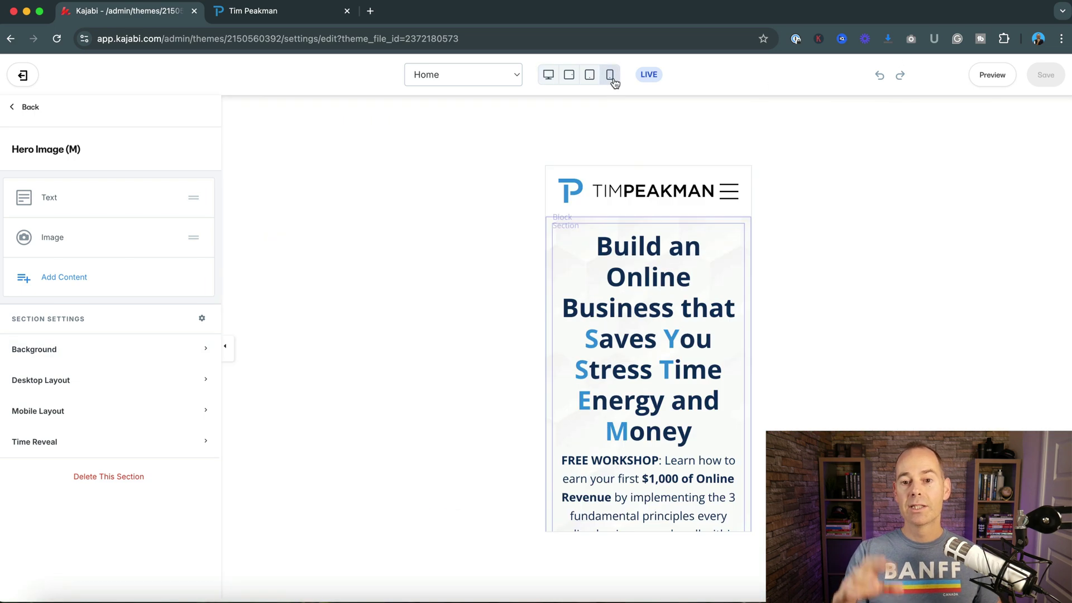
scroll(625, 371, down, 2)
scroll(625, 371, up, 3)
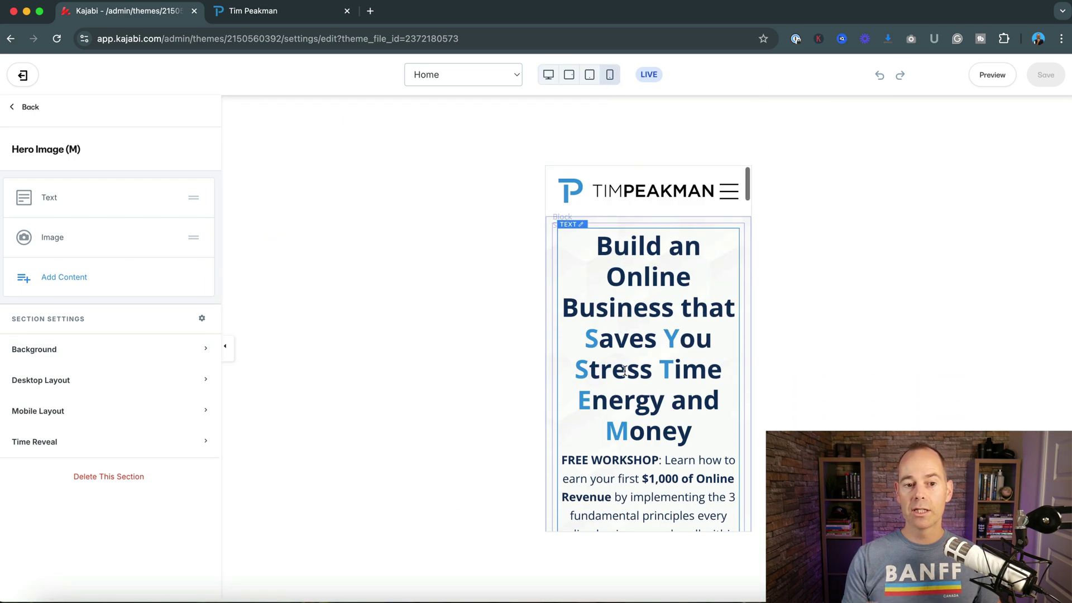
Step: Check the Hide Section options in the Hero Image (M) section's desktop and mobile layouts, then return to the section list
click(71, 379)
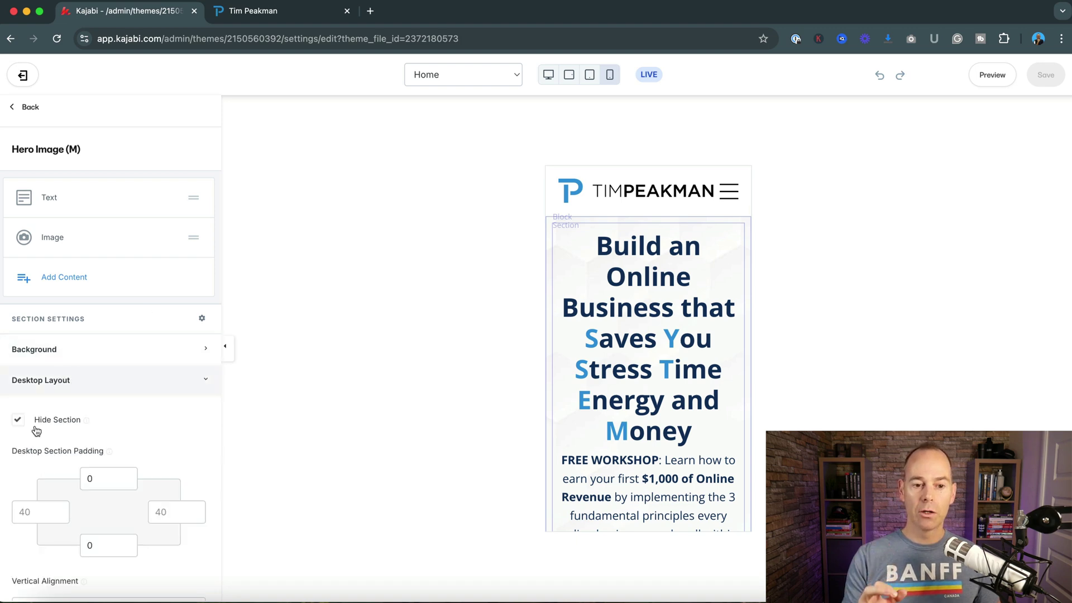
scroll(23, 429, down, 5)
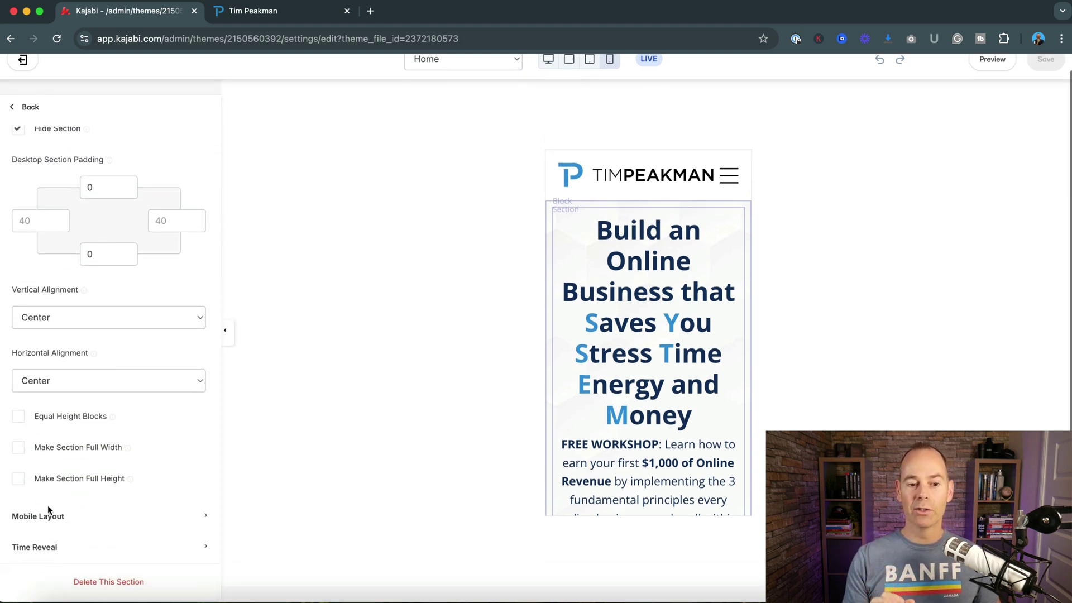
click(53, 515)
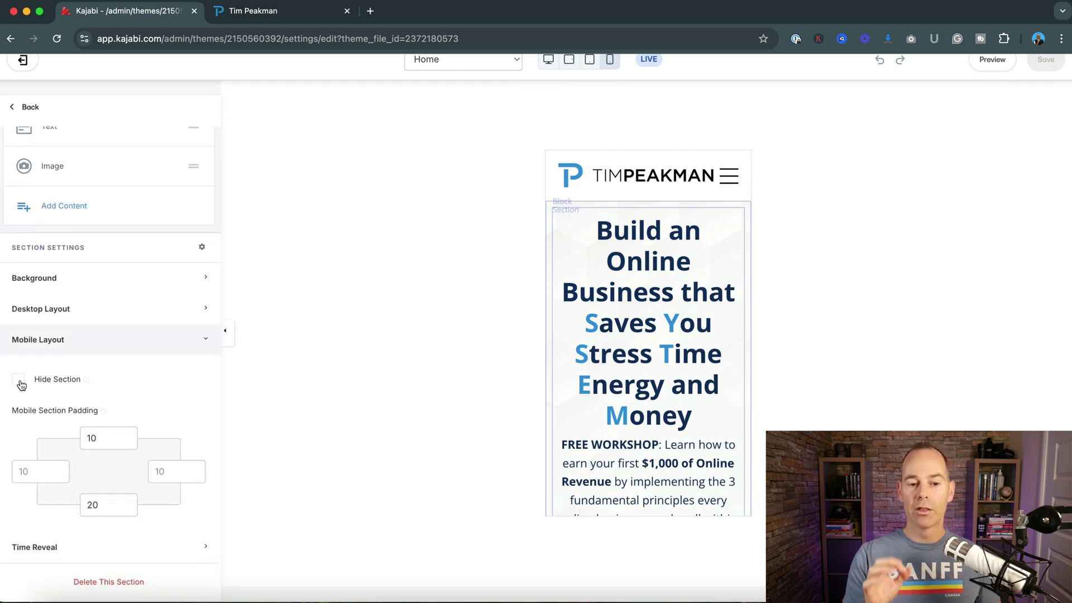
scroll(128, 390, up, 3)
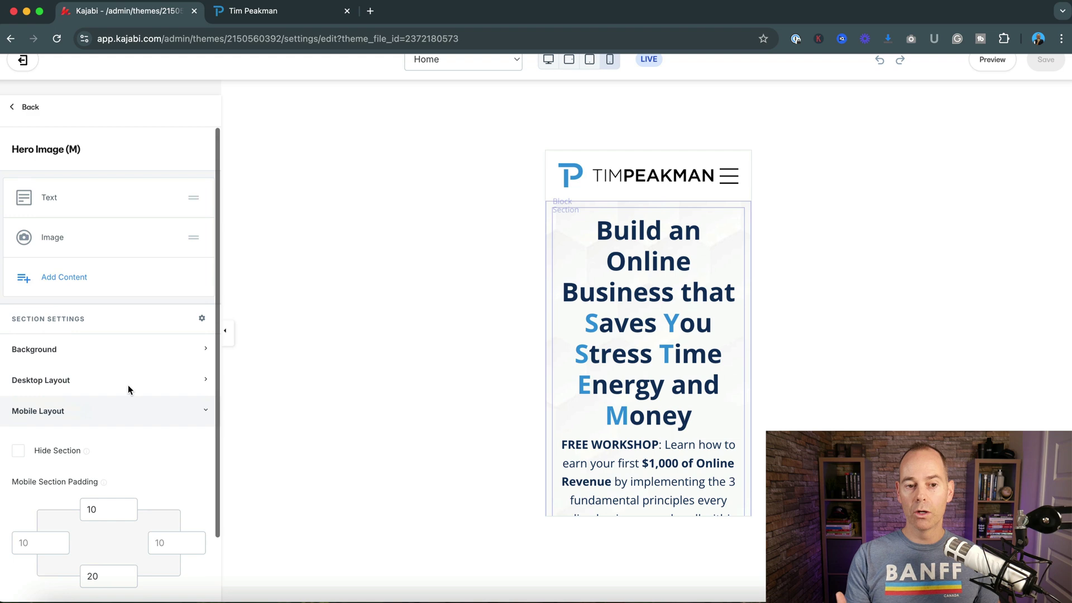
click(204, 411)
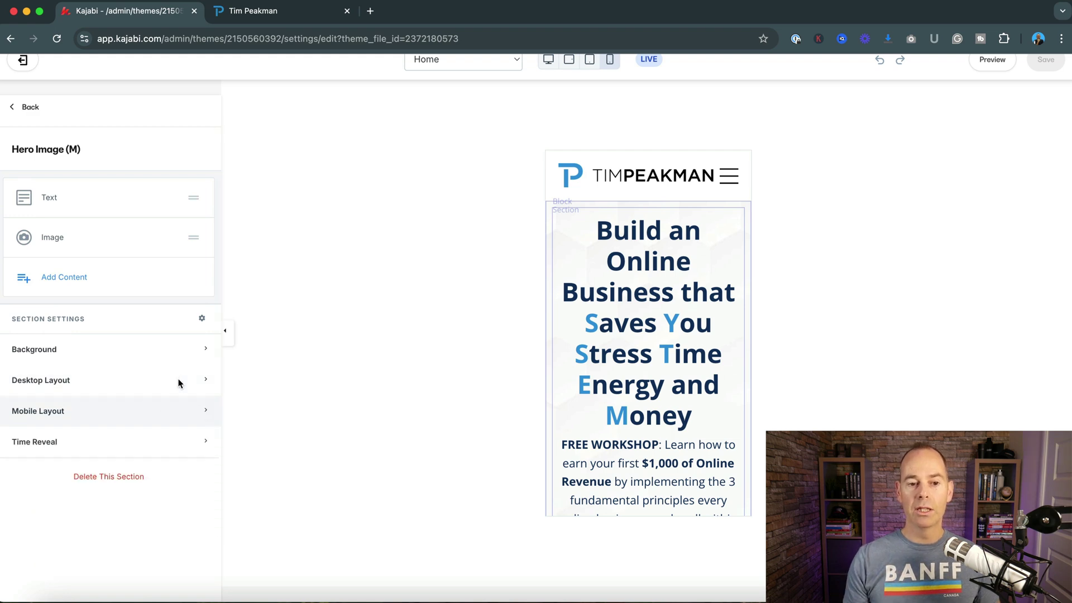
click(22, 107)
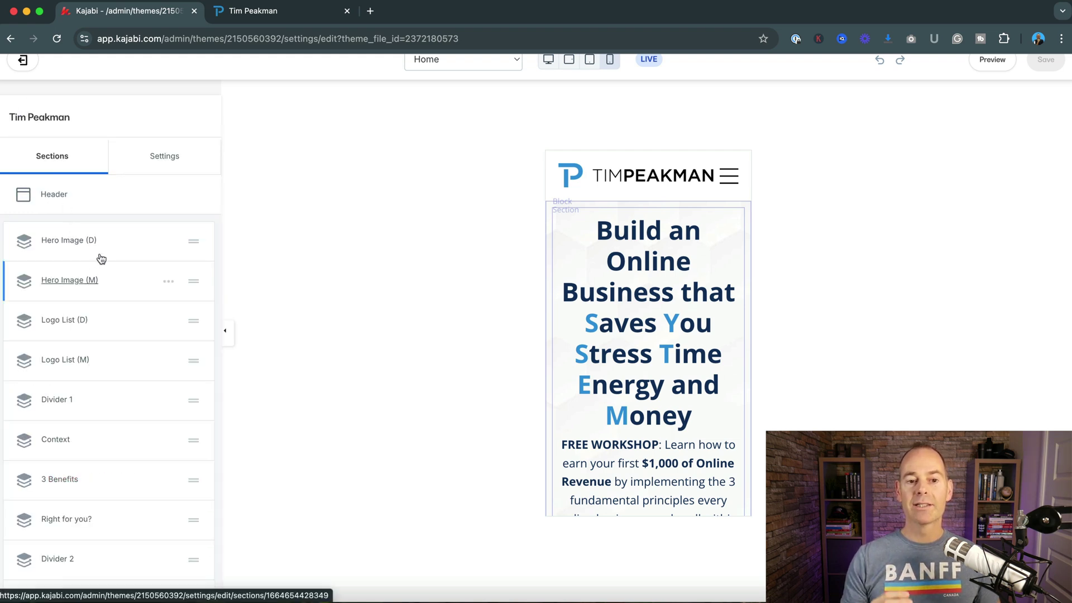
Step: Switch the canvas back to desktop size and view the partner logo strip below the hero
click(548, 59)
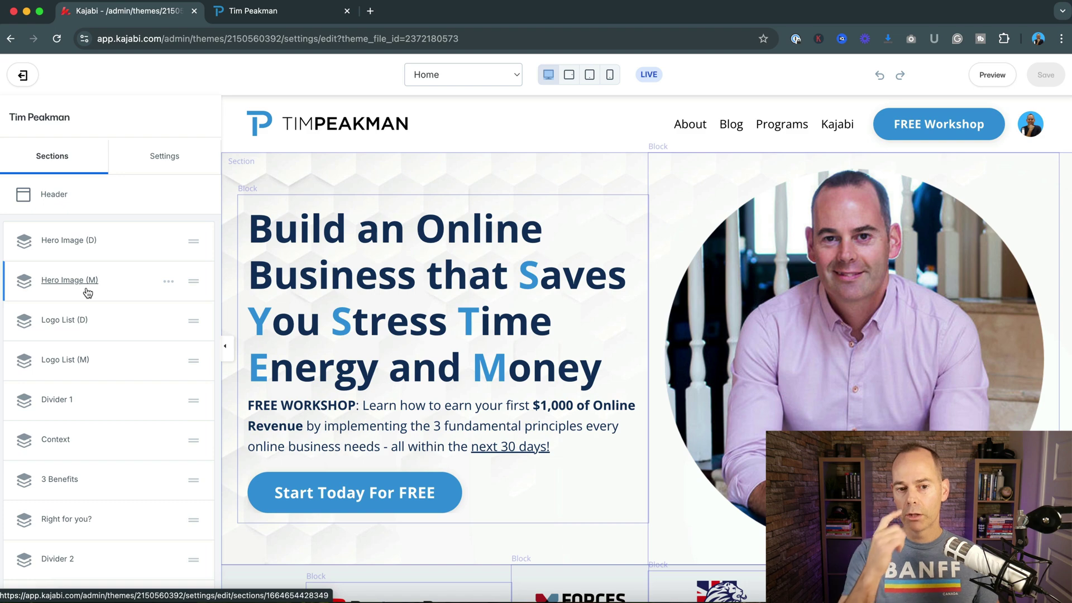
scroll(282, 347, down, 2)
scroll(282, 347, down, 3)
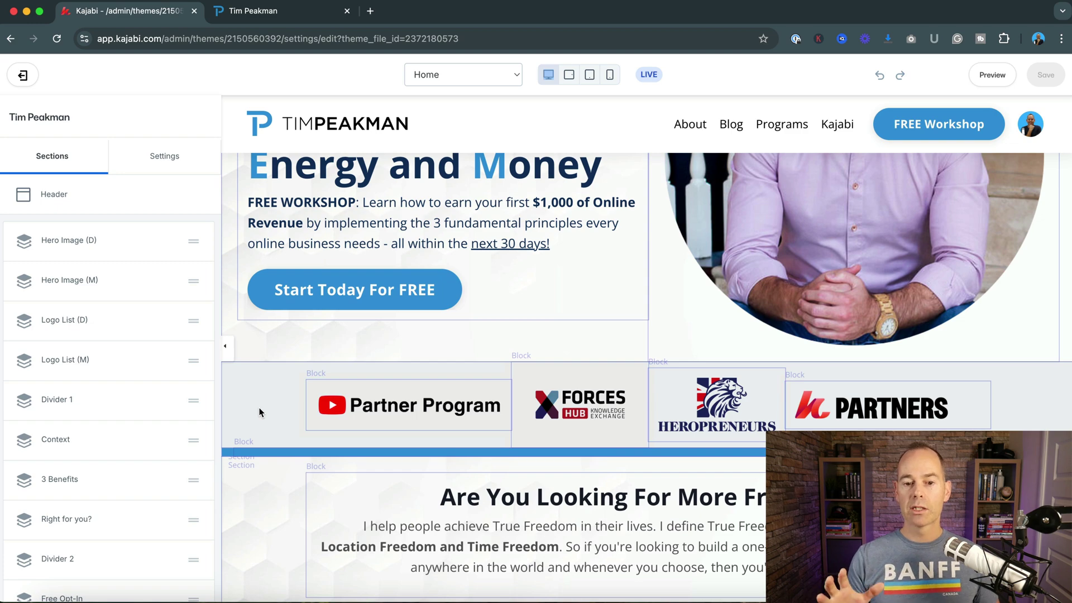
Step: Close the free workshop pop-up in the site preview tab and view the partner logos there
click(240, 12)
click(742, 76)
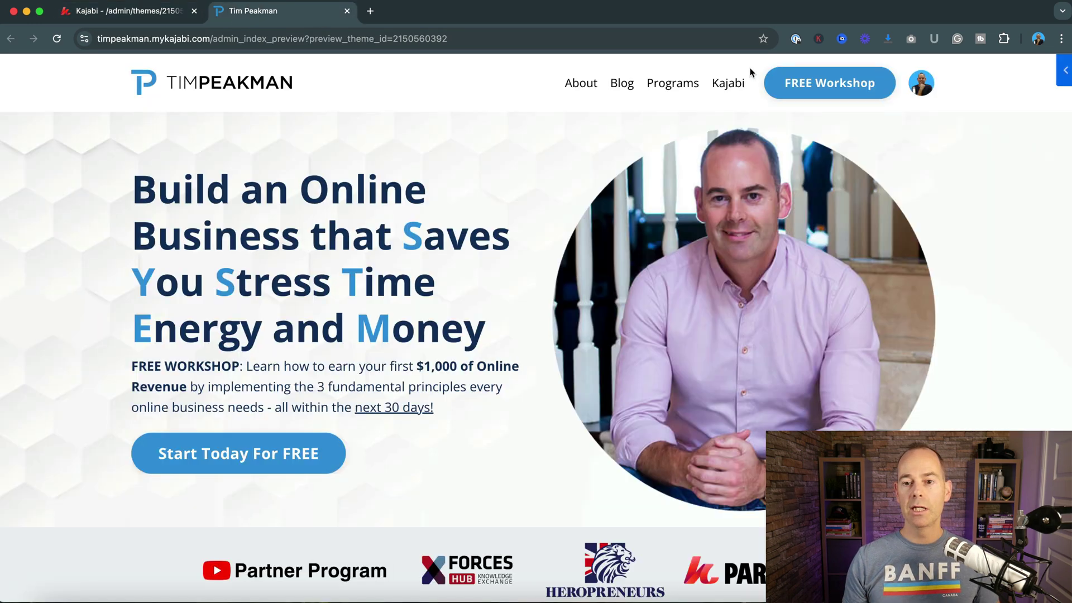
scroll(463, 274, down, 3)
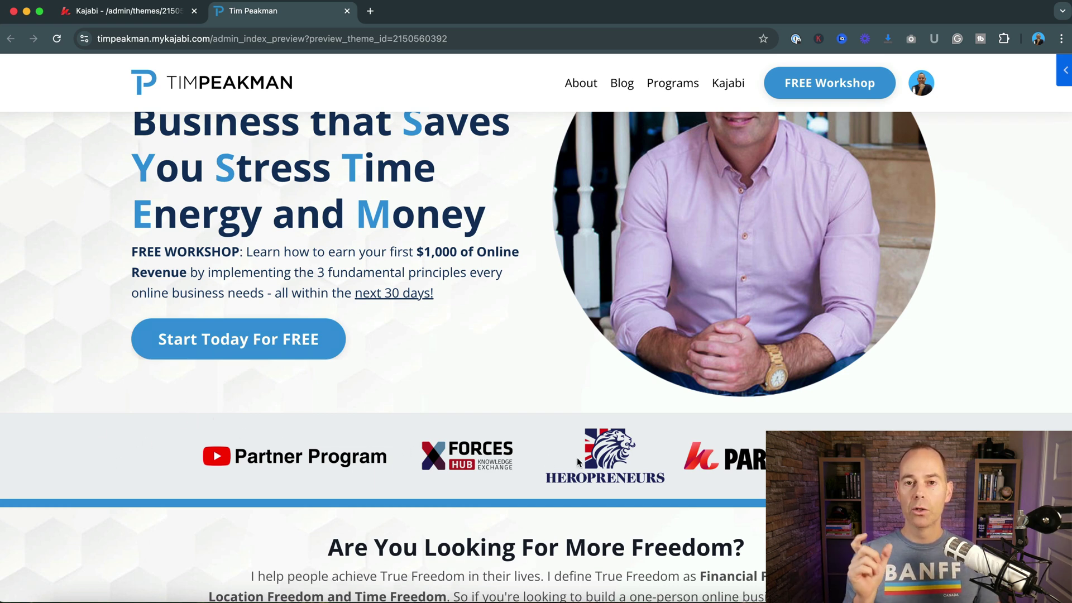
Step: Return to the page editor, inspect the image blocks in the Logo List (D) section and go back to the section list
click(144, 11)
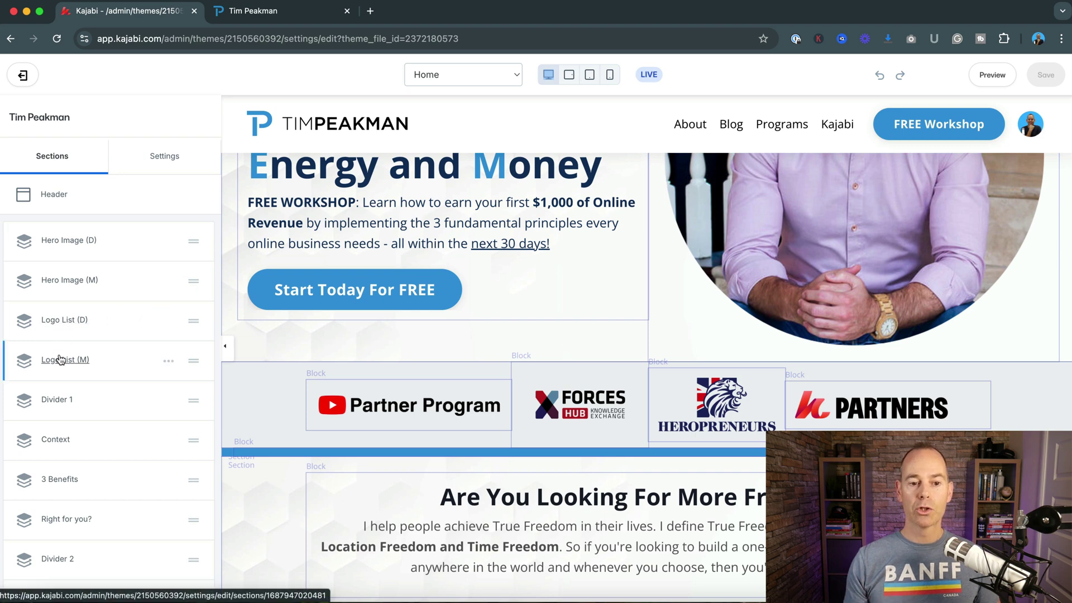
click(66, 331)
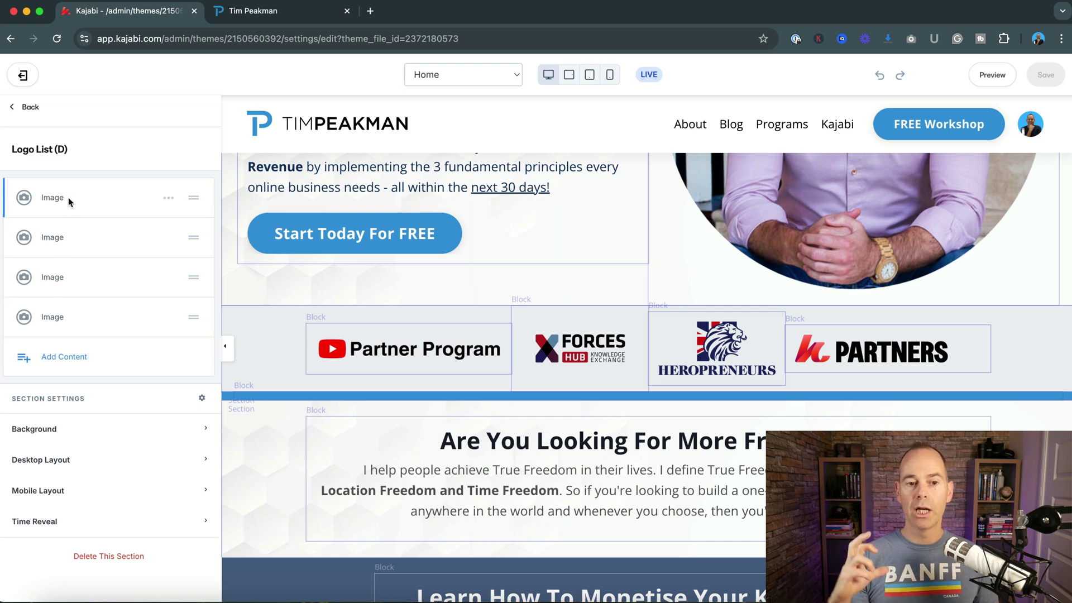
click(29, 107)
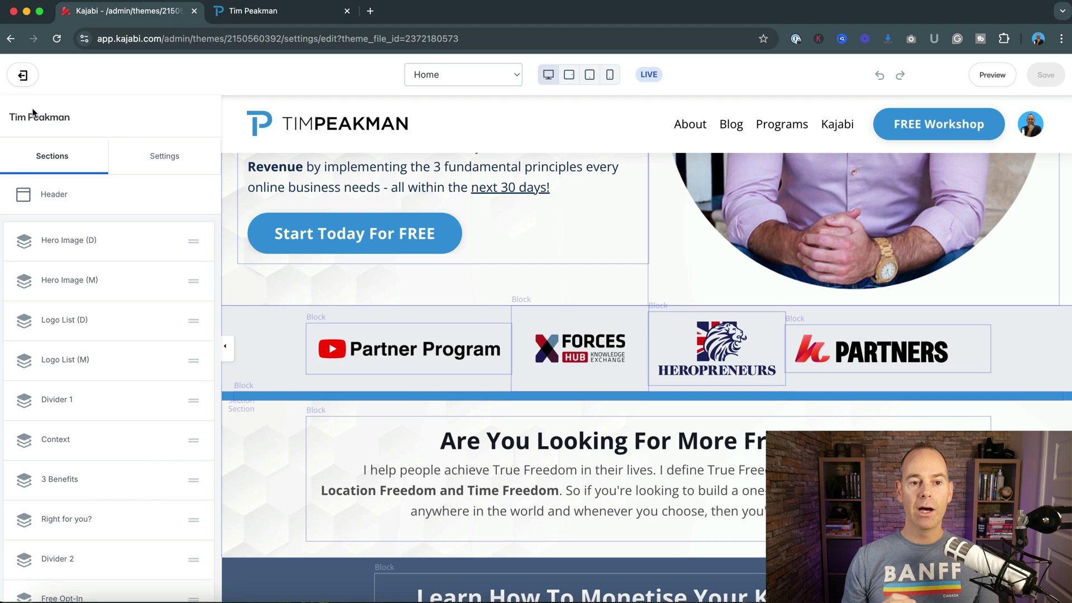
Step: Open the image block of the Logo List (M) section and view the logo strip below the hero in the mobile canvas size
click(72, 359)
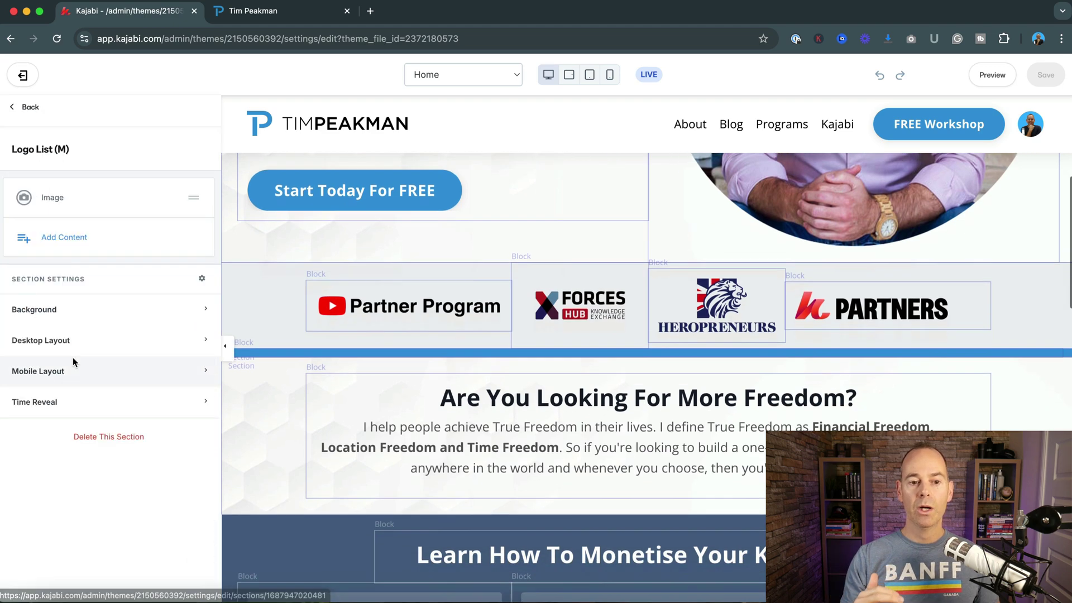
click(54, 201)
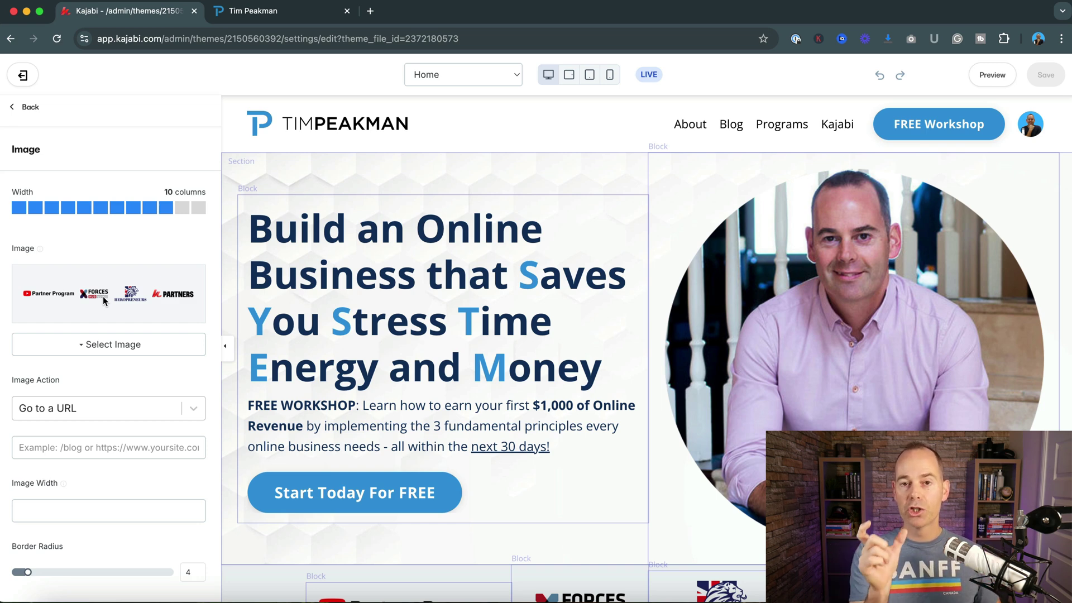
click(609, 75)
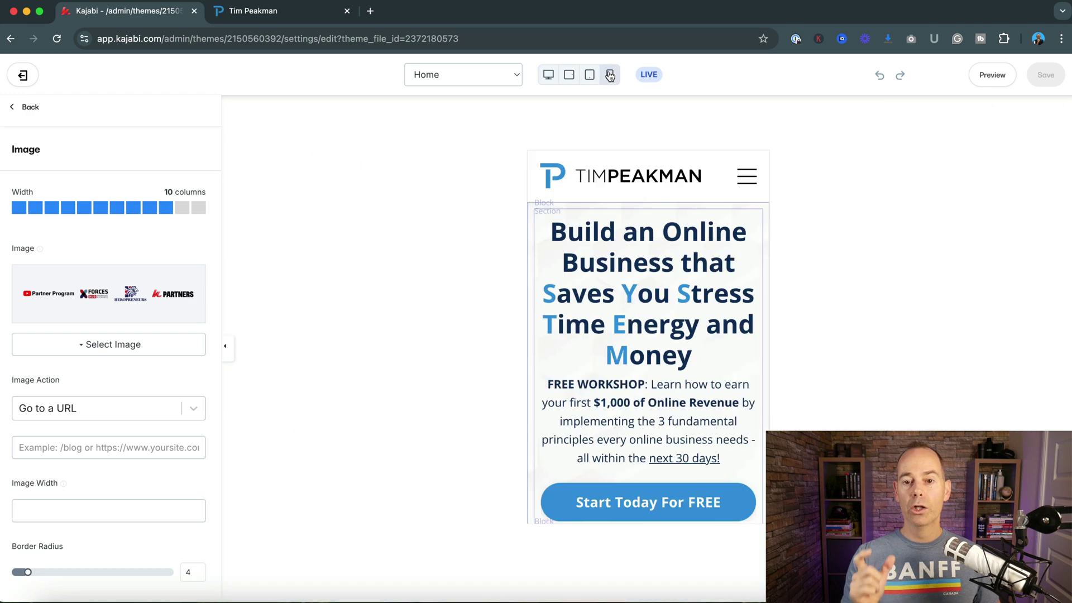
scroll(647, 335, down, 10)
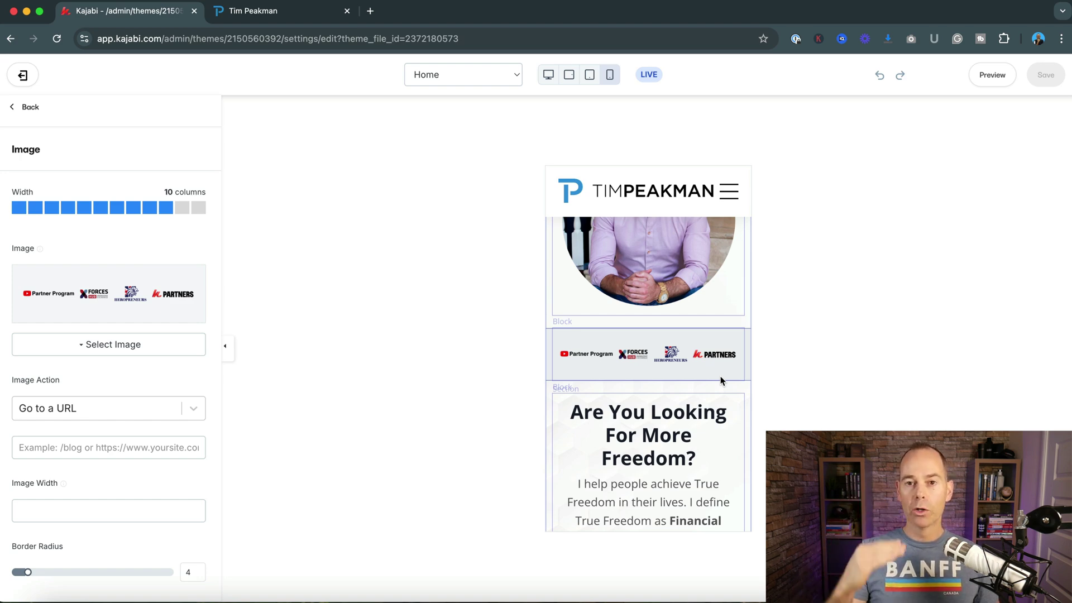
scroll(730, 327, up, 3)
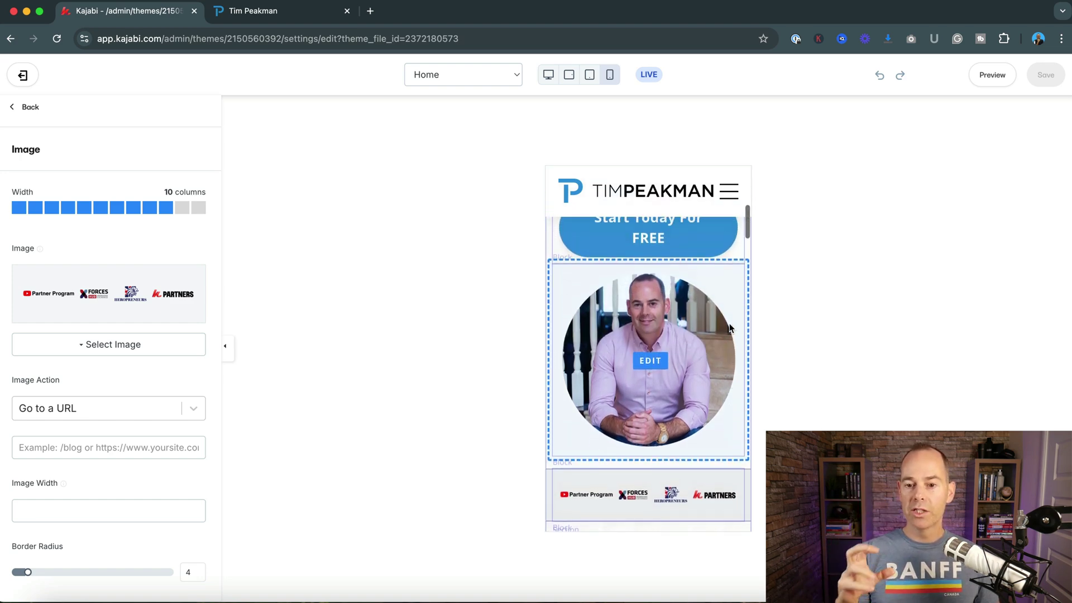
scroll(730, 327, down, 3)
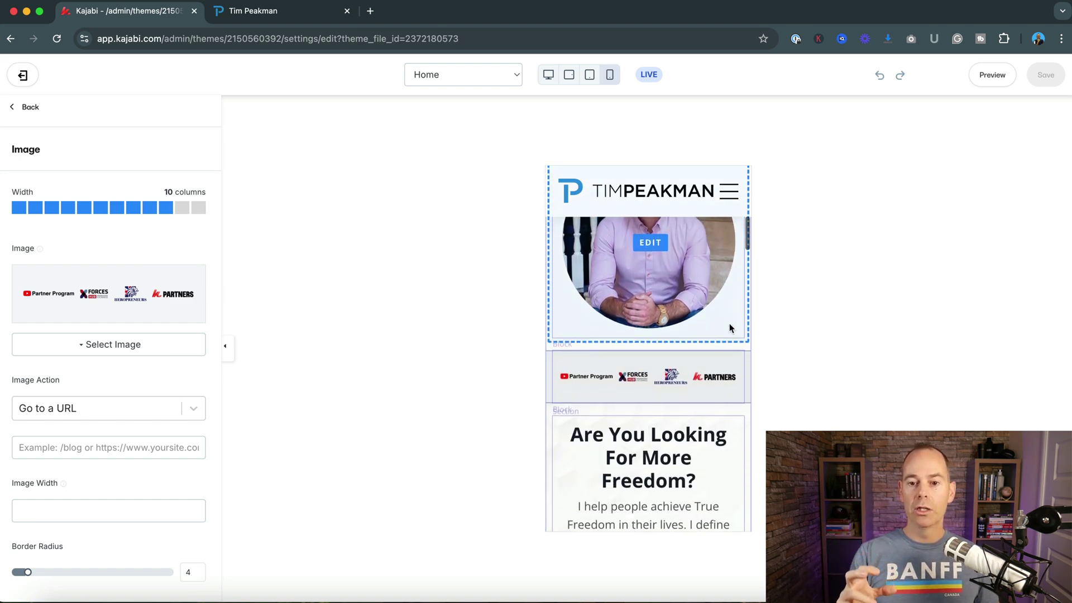
Step: Switch to the site preview tab and view the hero and partner logo strip in the desktop layout
click(286, 15)
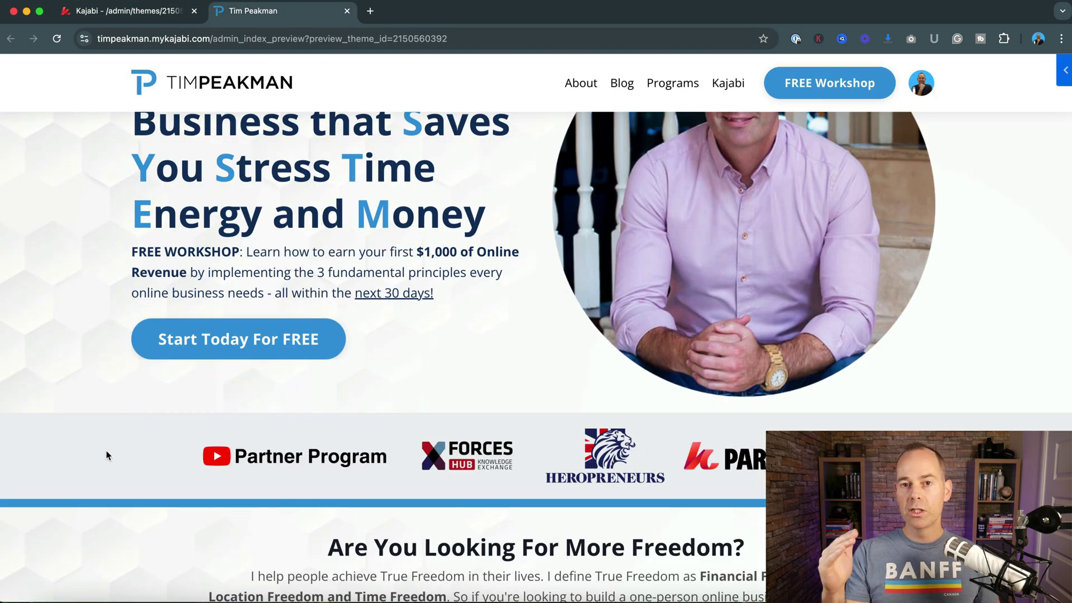
scroll(106, 451, down, 3)
scroll(106, 451, up, 5)
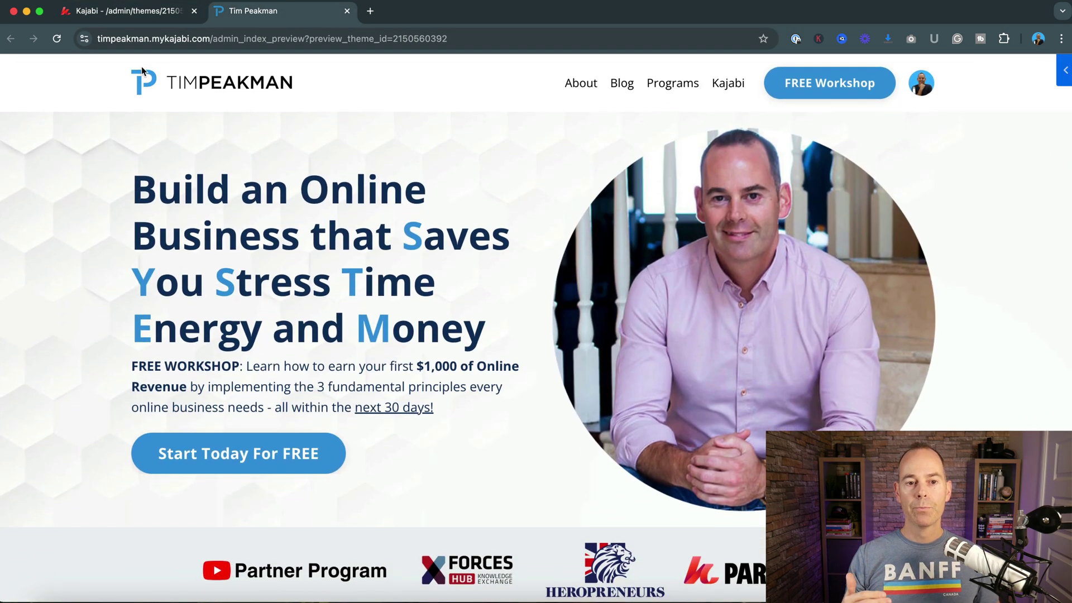
Step: Return to the page editor and inspect the Desktop Layout and Mobile Layout settings of the Logo List (M) image block
click(138, 12)
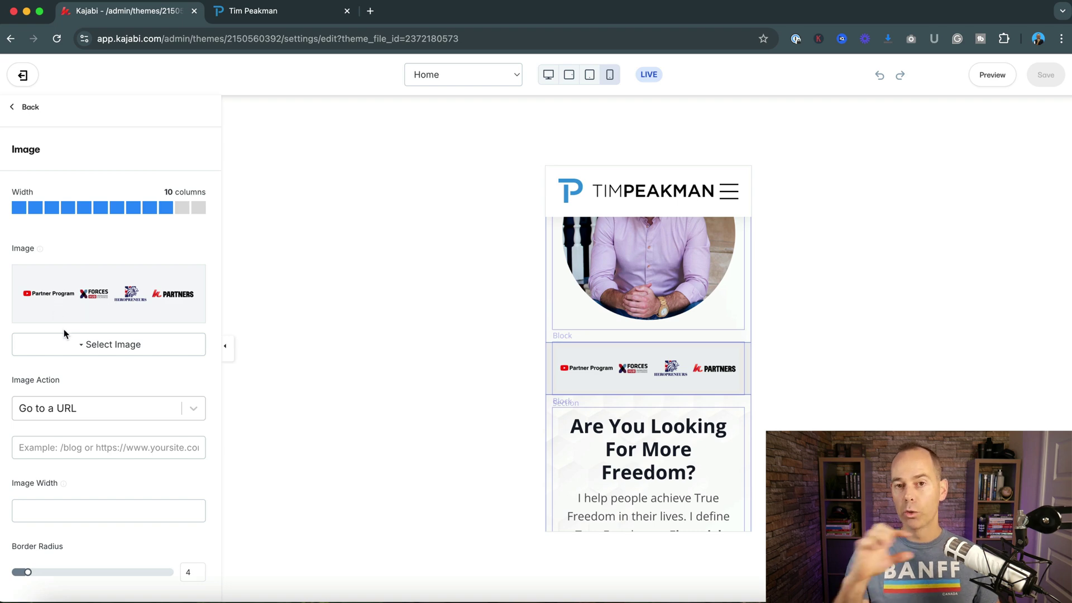
scroll(50, 449, down, 8)
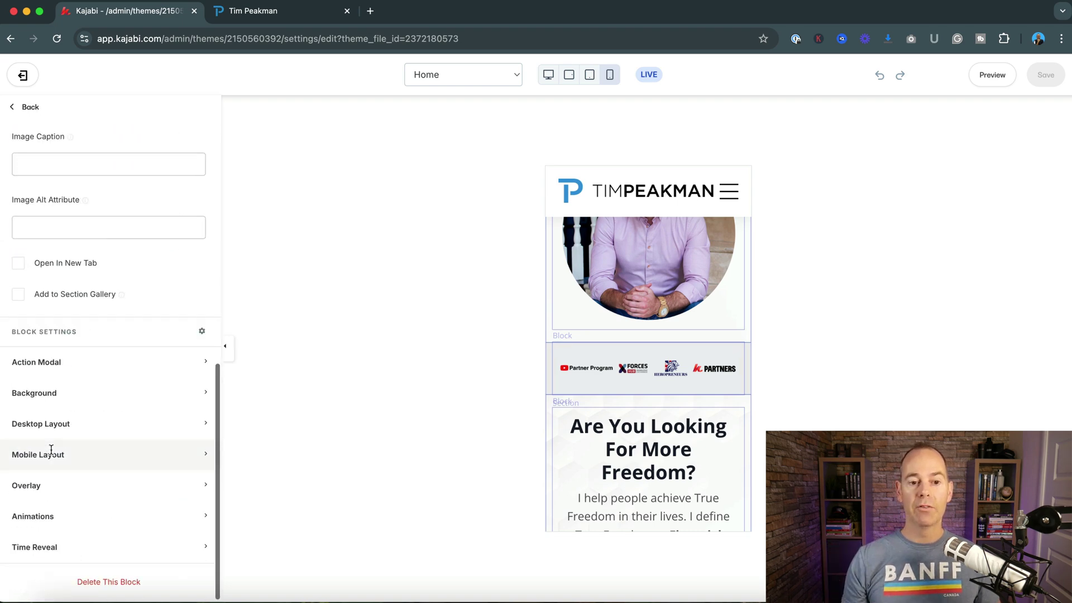
click(50, 423)
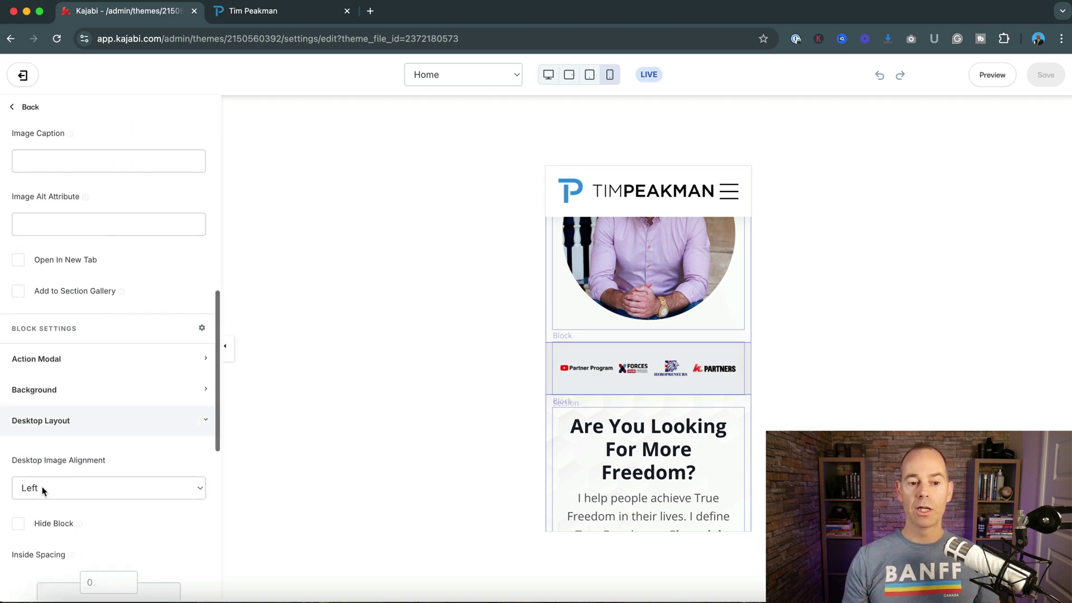
scroll(42, 487, down, 8)
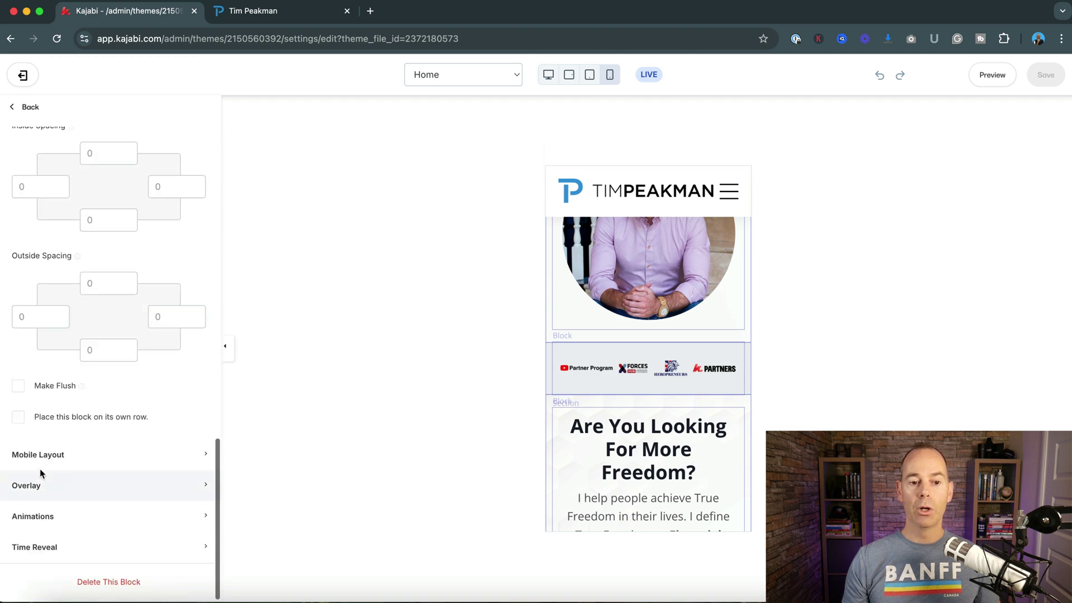
click(40, 464)
Step: Set the canvas to desktop size and check the Hide Section options in the Logo List (M) section's mobile and desktop layouts
click(548, 74)
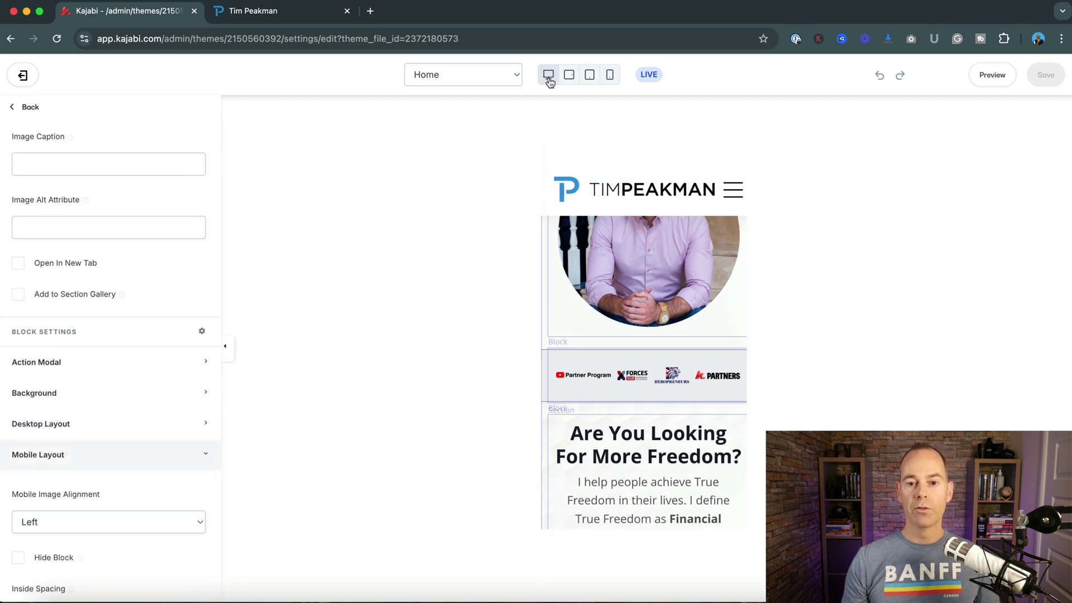
click(31, 107)
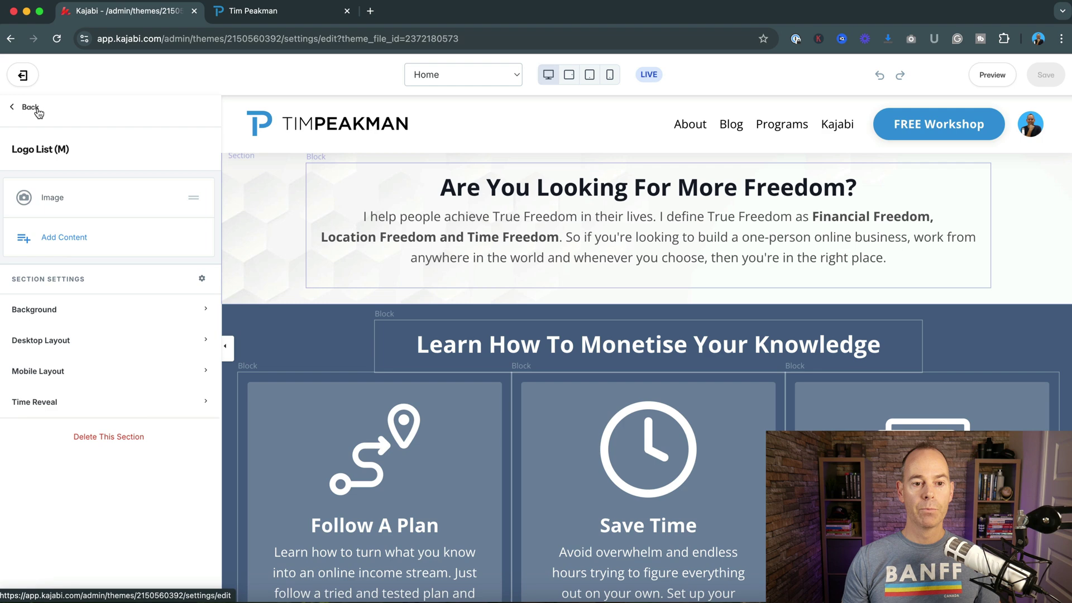
click(63, 373)
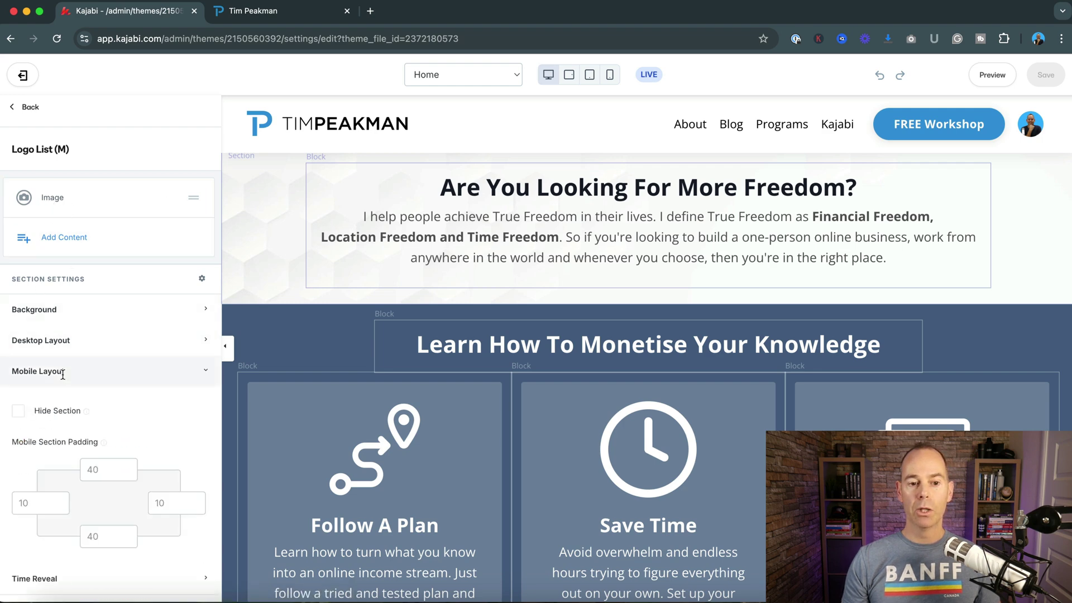
click(34, 347)
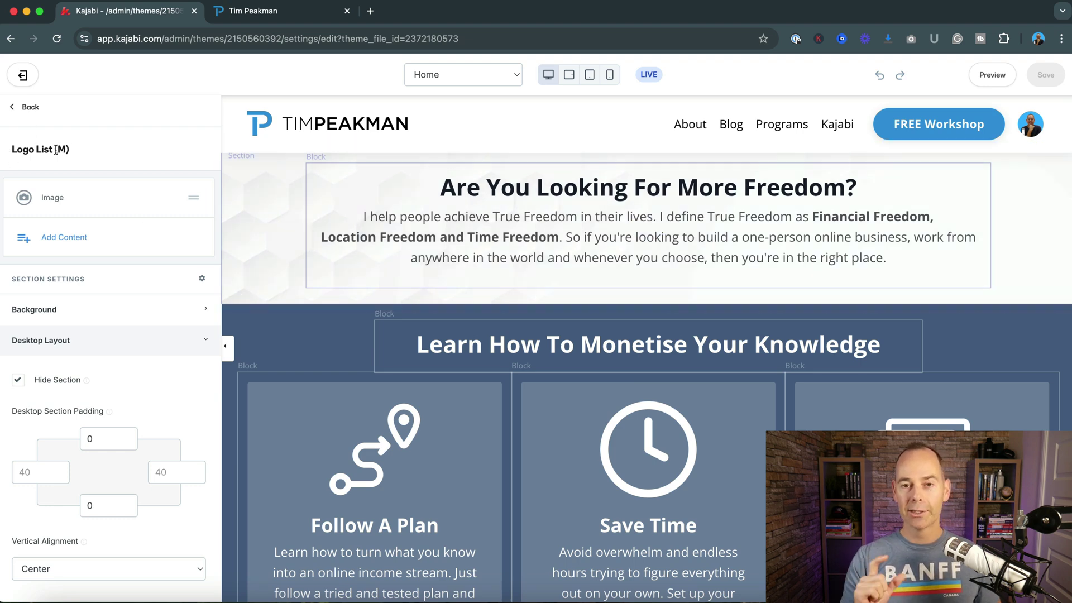
click(27, 107)
Step: View the image blocks in the Logo List (D) section, then return to the section list and look through the page's sections
click(59, 320)
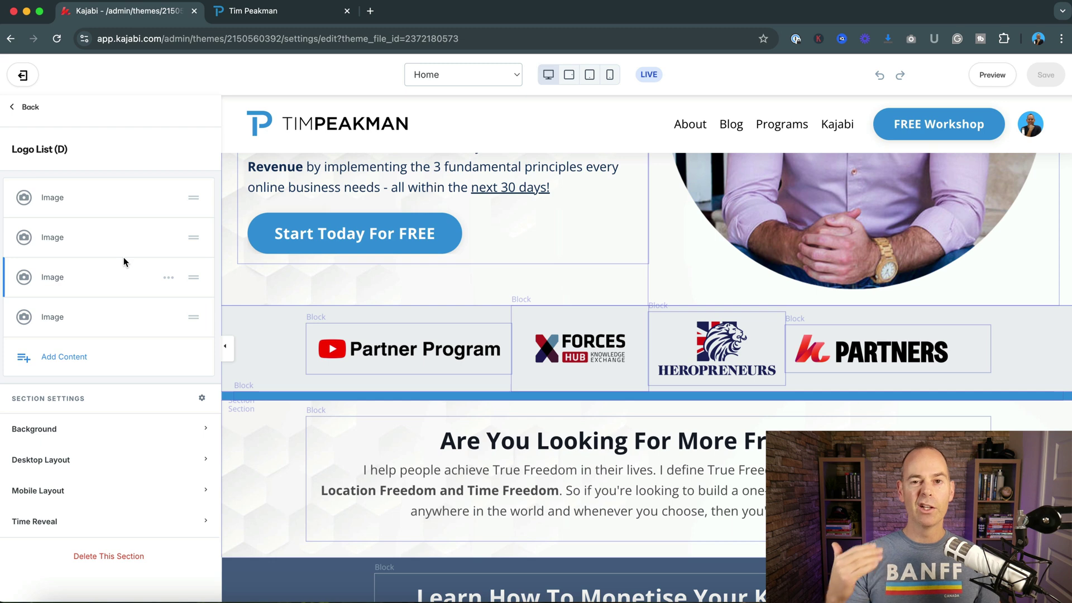
click(30, 107)
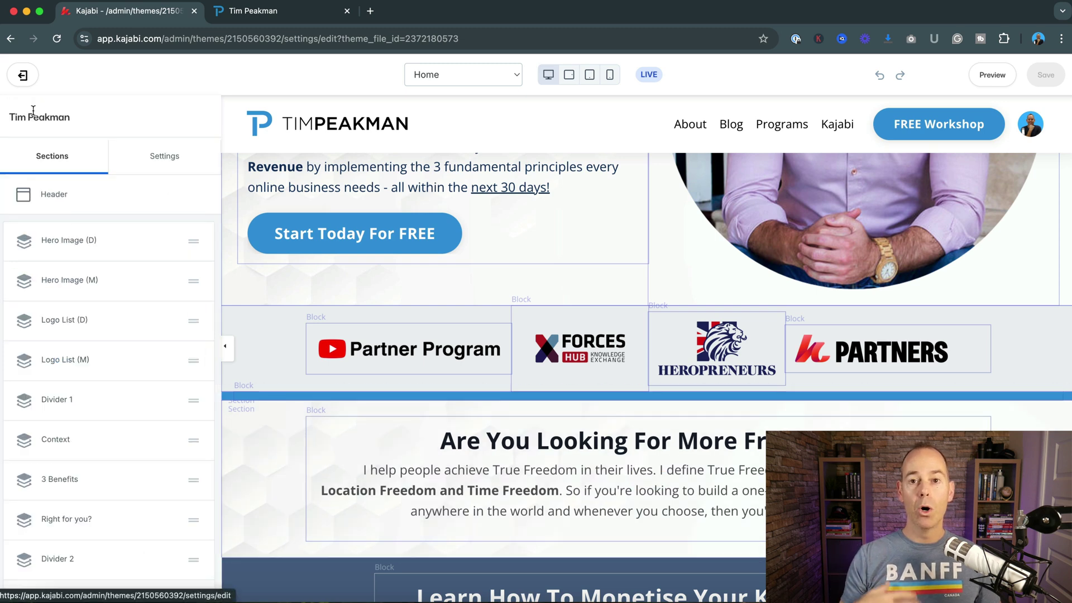
scroll(113, 416, down, 5)
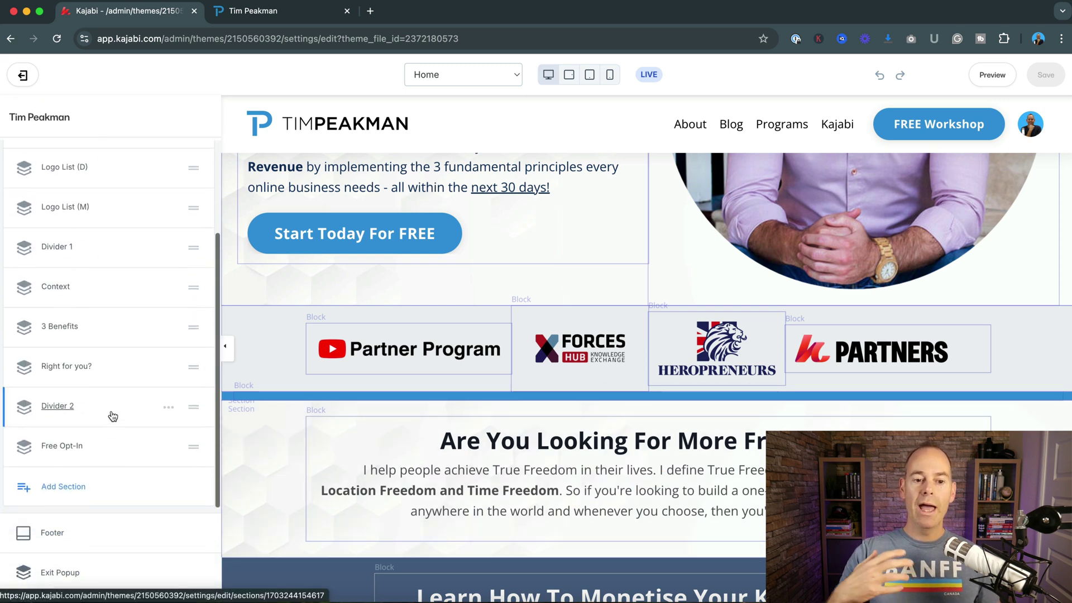
scroll(113, 416, up, 5)
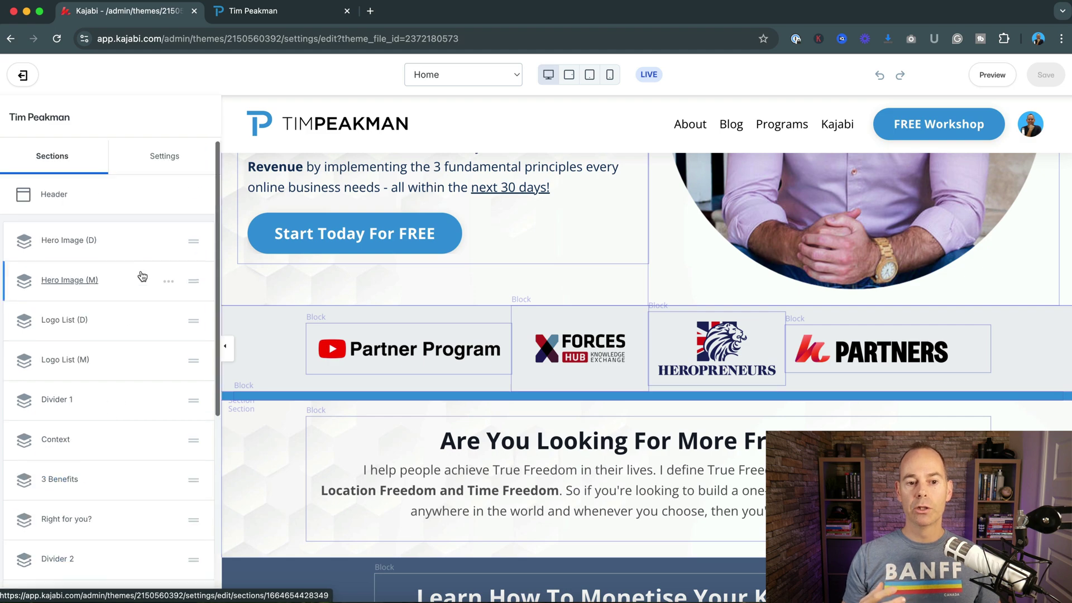
scroll(419, 299, up, 5)
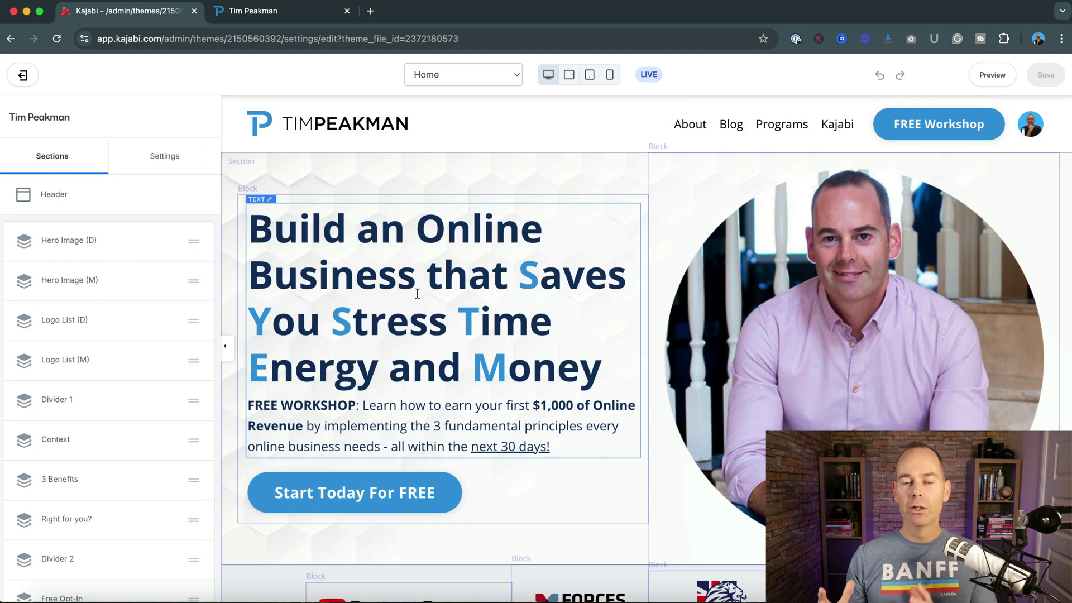